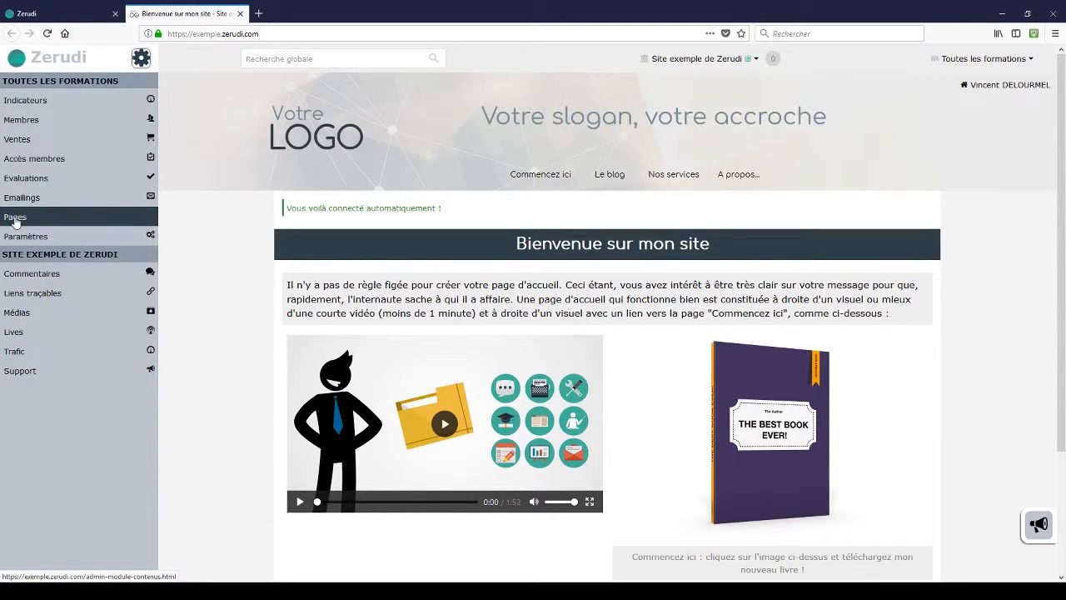
# Step: Create a new content page from the site's page management
pyautogui.click(15, 218)
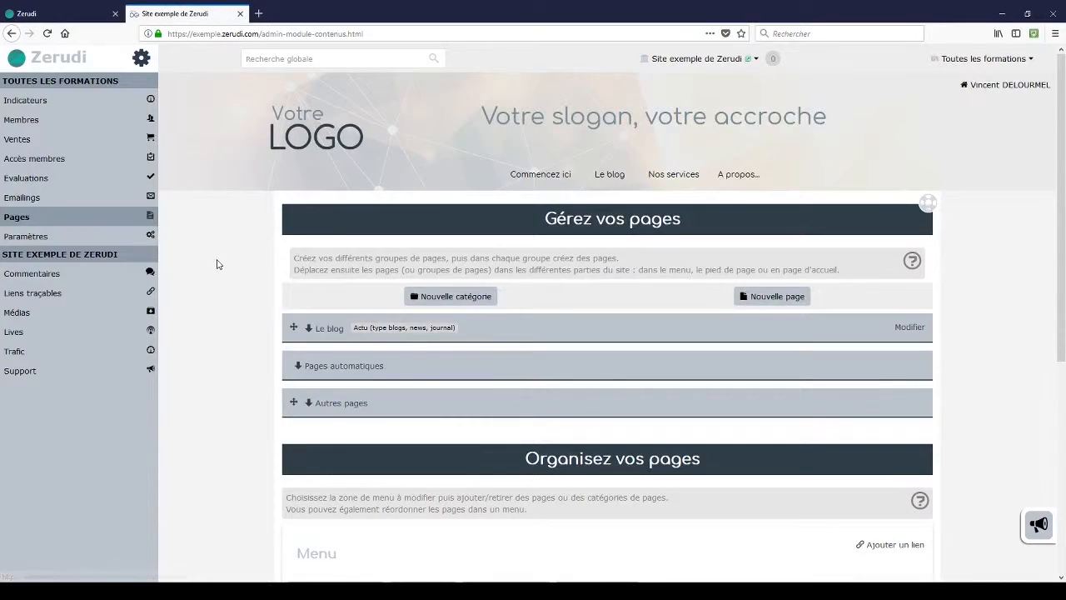
pyautogui.click(772, 299)
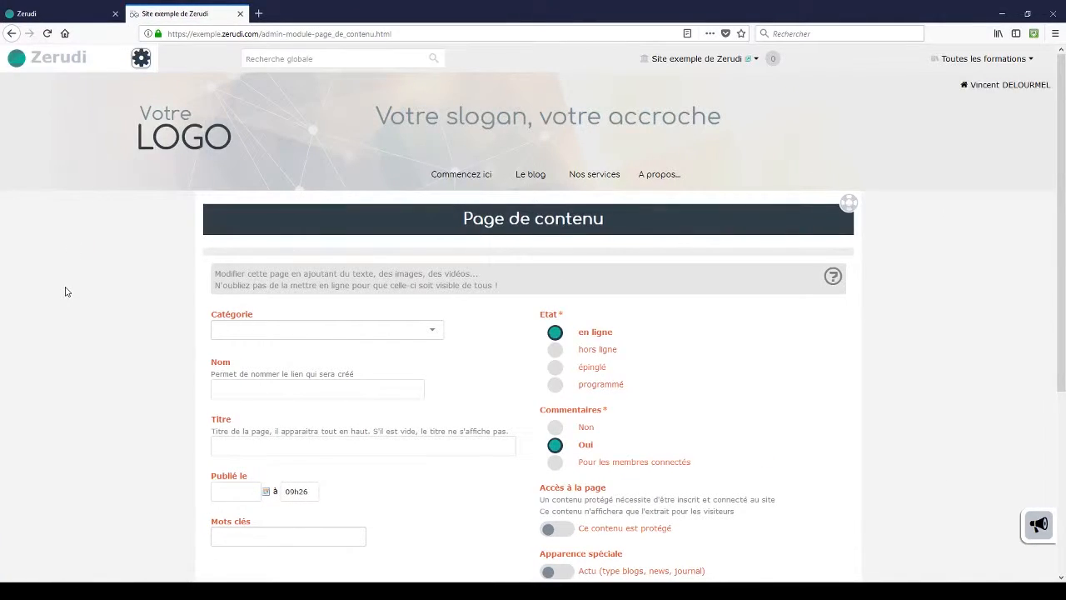
pyautogui.scroll(-3, 67, 291)
pyautogui.scroll(-1, 67, 291)
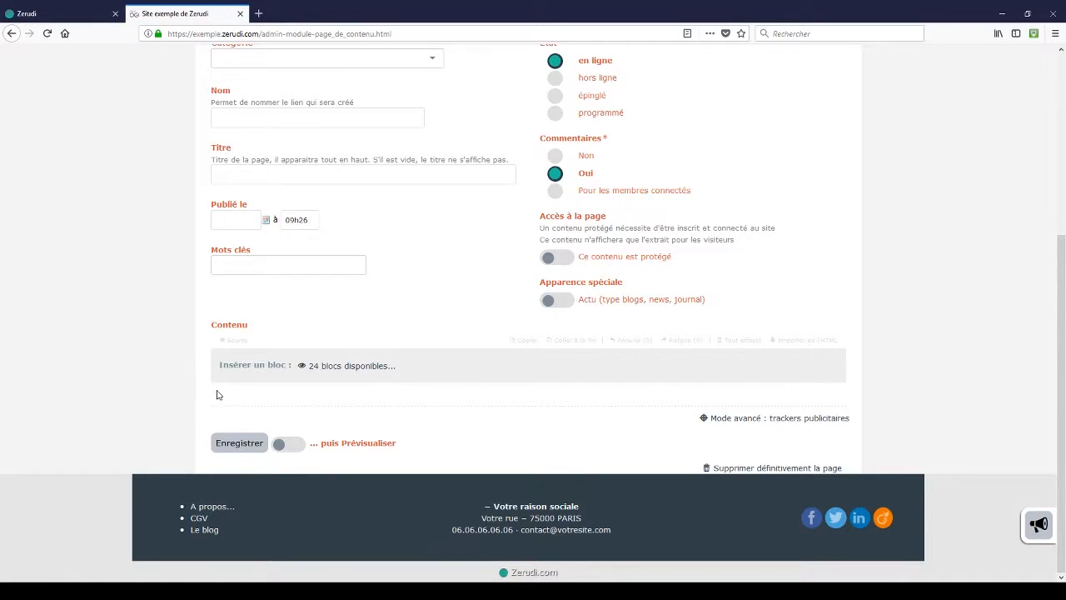
# Step: Open the list of insertable blocks in the page content and examine the block types from common blocks through sales blocks
pyautogui.click(354, 371)
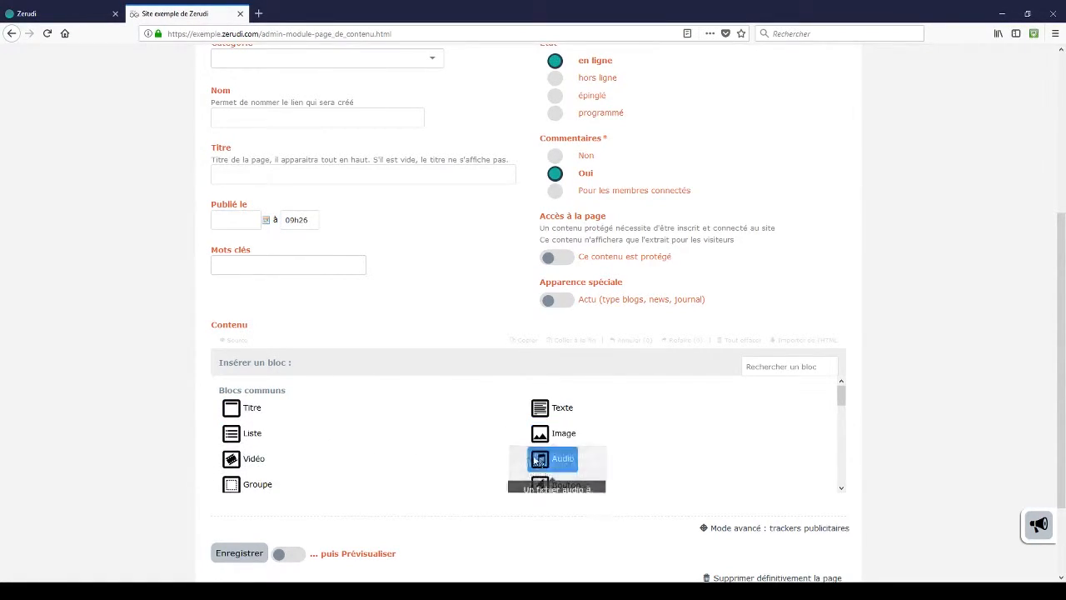
pyautogui.scroll(-1, 447, 453)
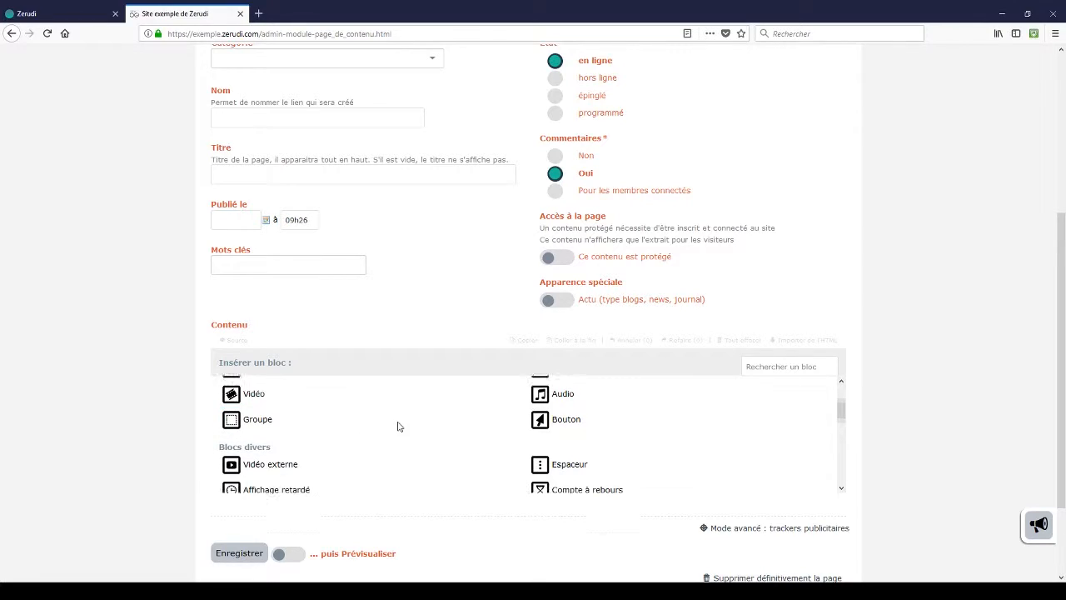
pyautogui.scroll(-1, 398, 428)
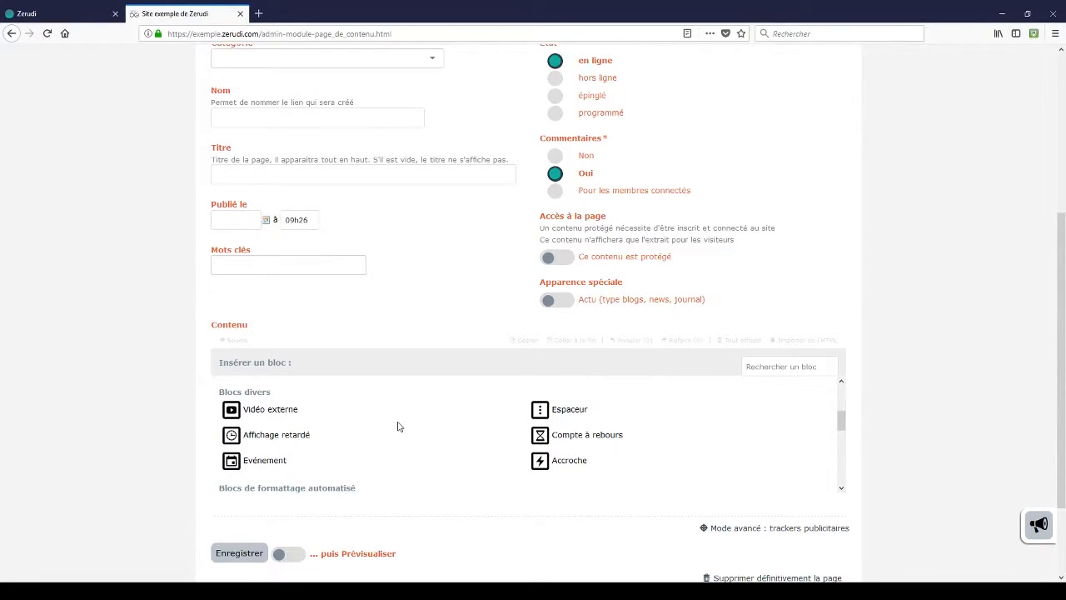
pyautogui.scroll(-3, 398, 426)
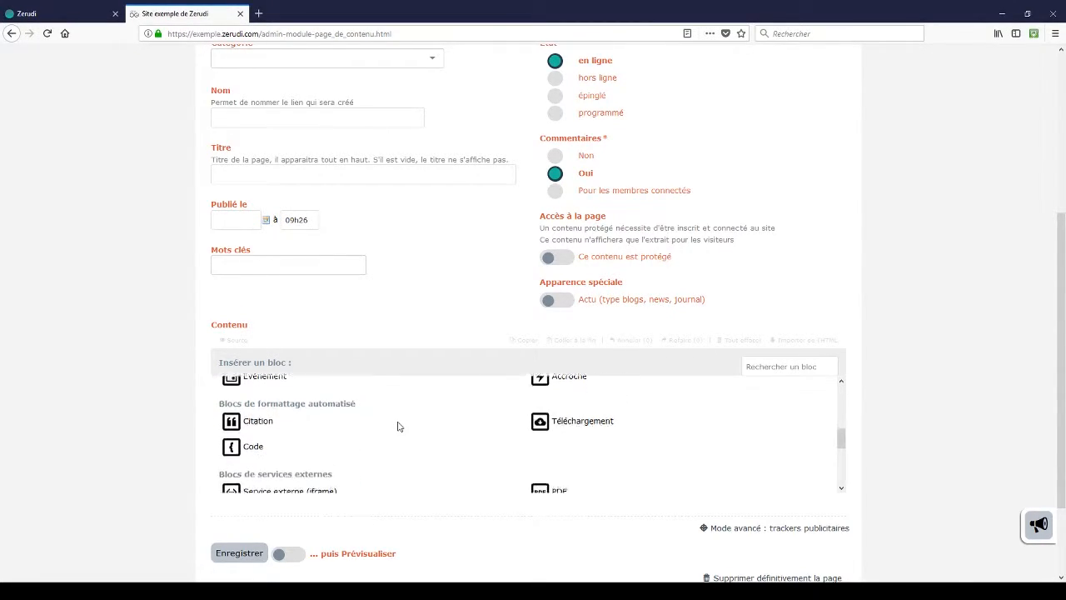
pyautogui.scroll(-1, 398, 427)
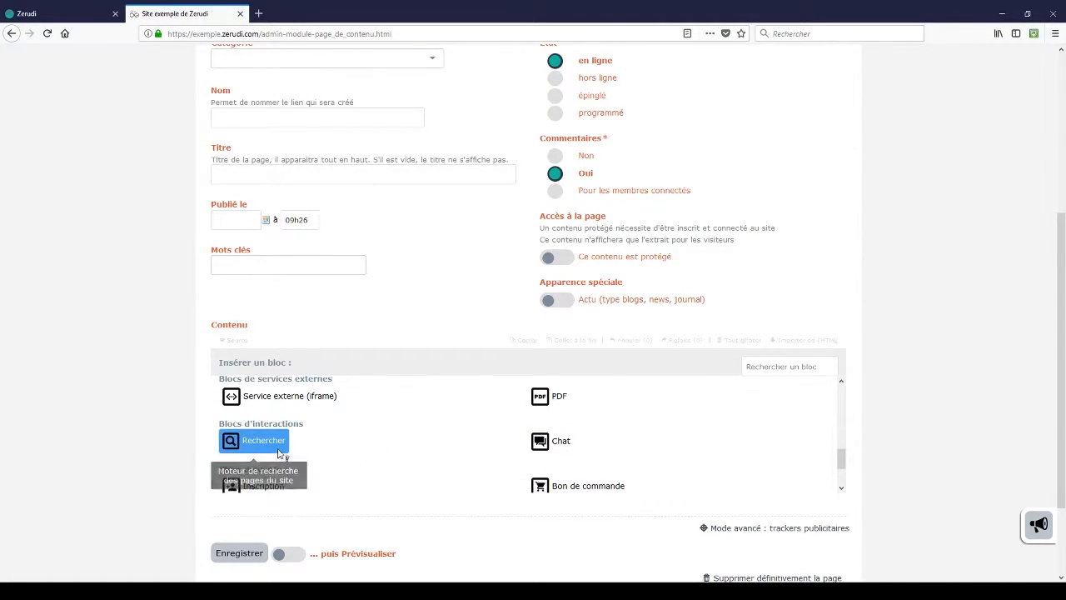
pyautogui.scroll(-1, 400, 433)
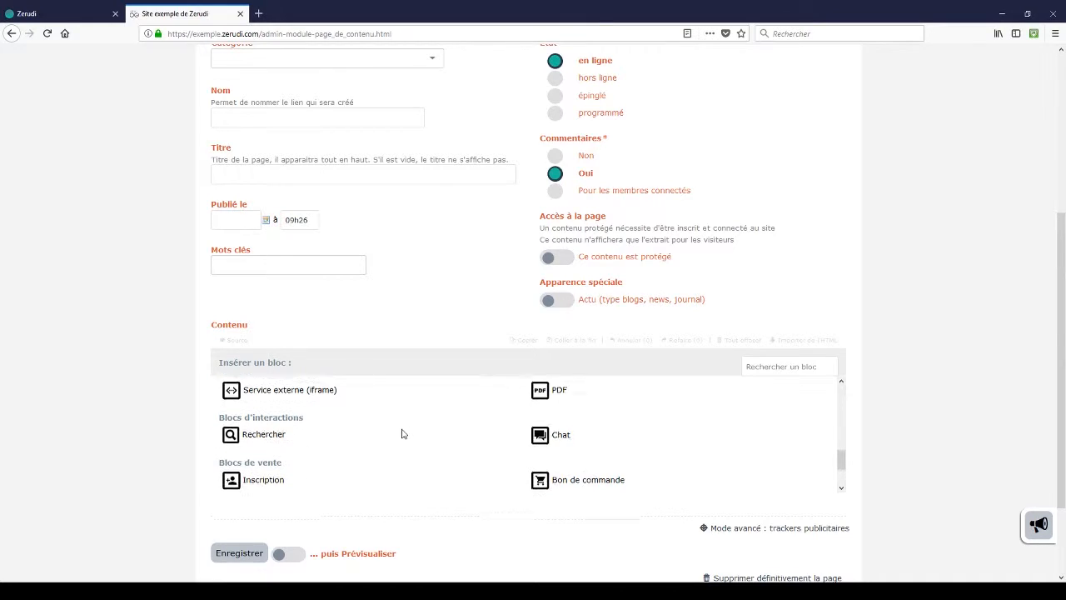
pyautogui.scroll(4, 400, 442)
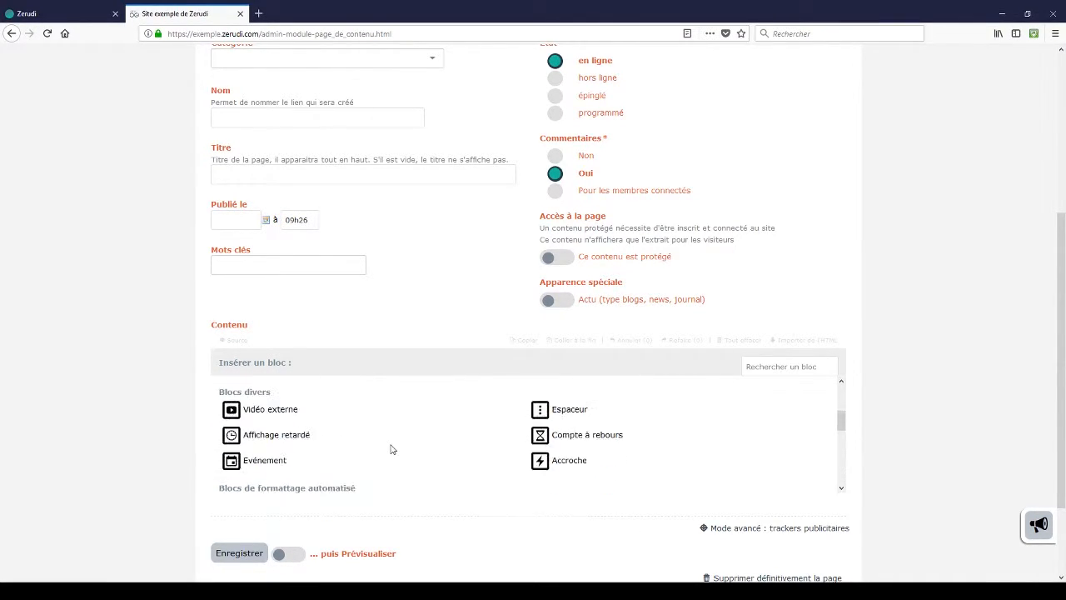
pyautogui.scroll(4, 392, 450)
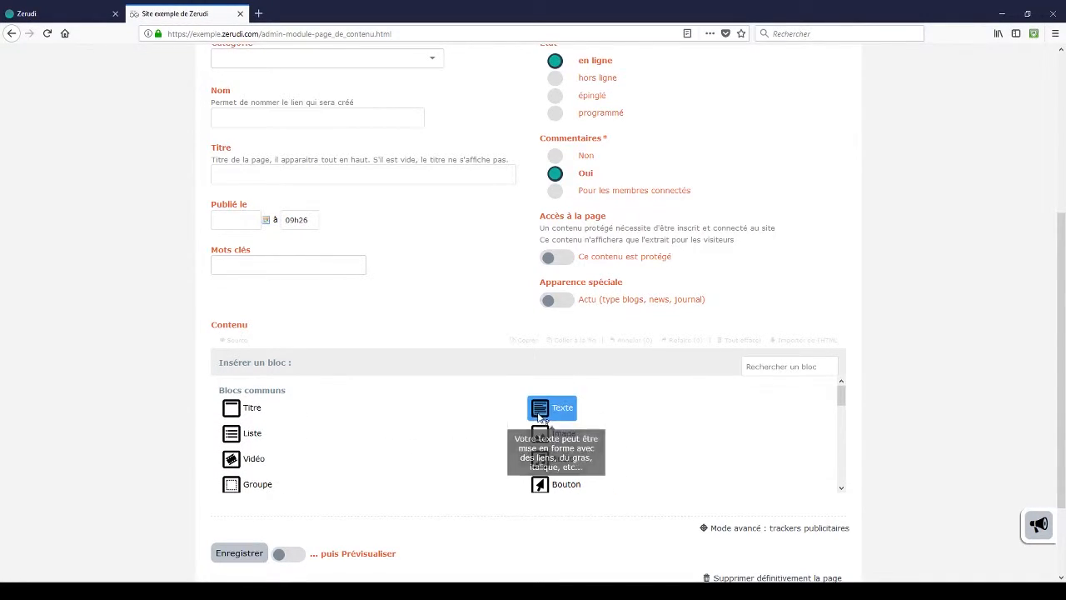
# Step: Insert a Bouton block into the page content and set its title to "Suivez-moi"
pyautogui.scroll(-1, 420, 438)
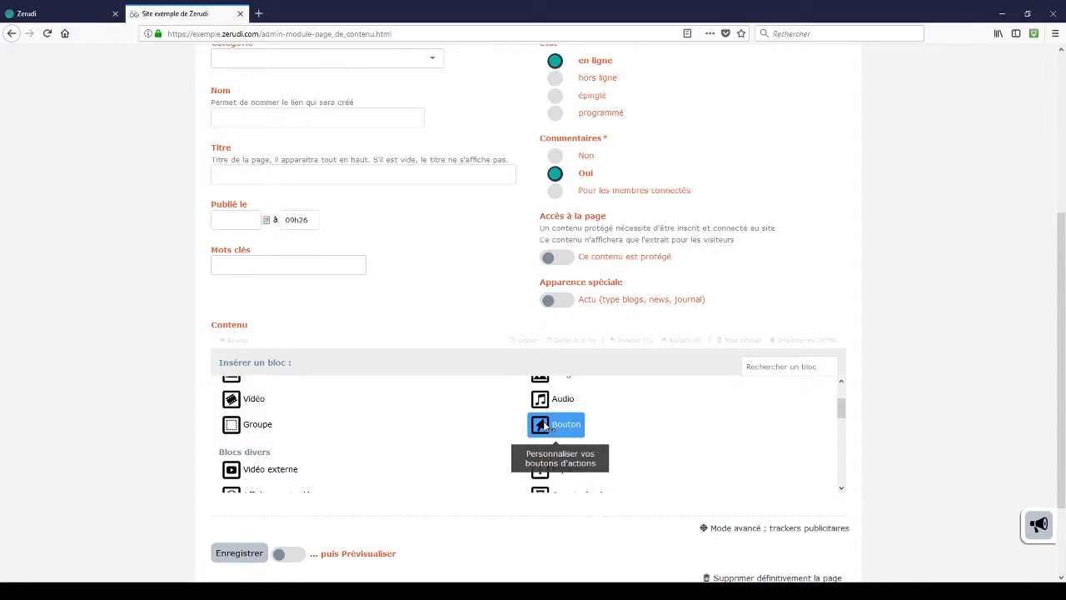
pyautogui.click(544, 426)
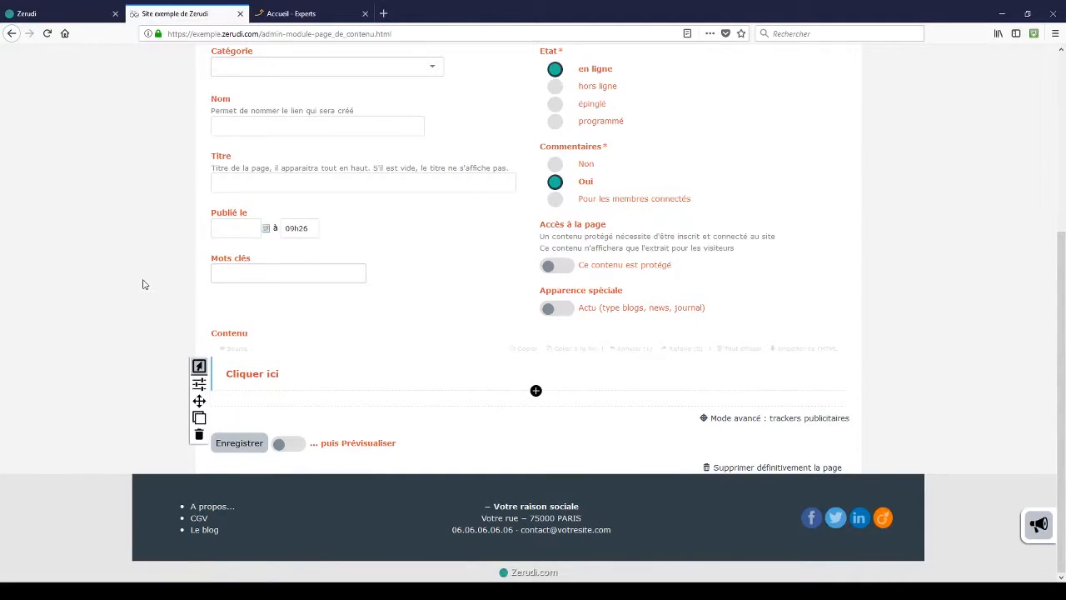
pyautogui.click(199, 383)
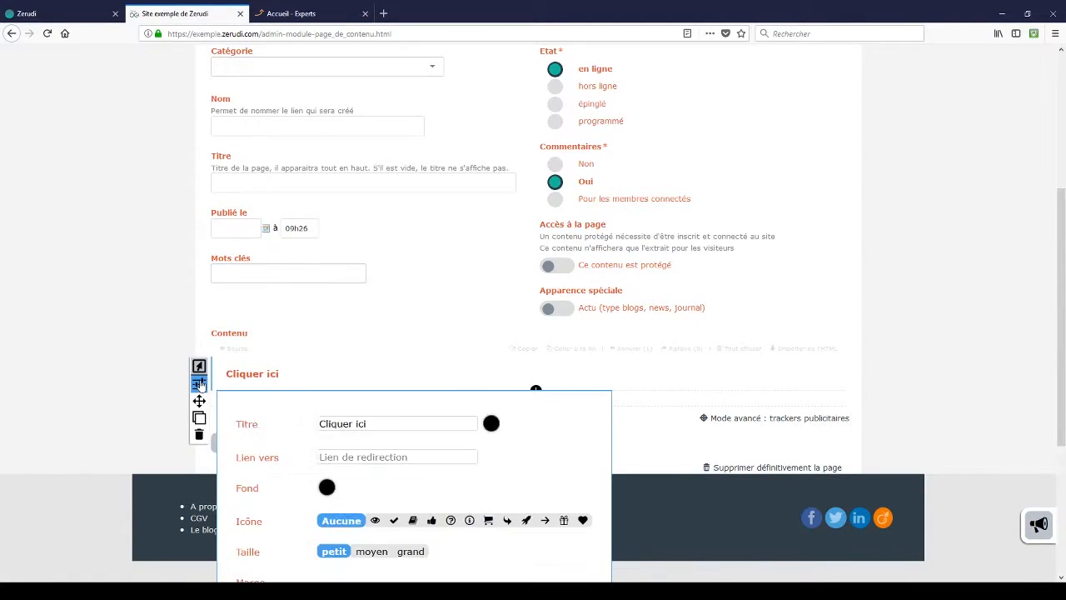
pyautogui.scroll(-3, 204, 379)
pyautogui.moveTo(367, 297); pyautogui.dragTo(302, 292)
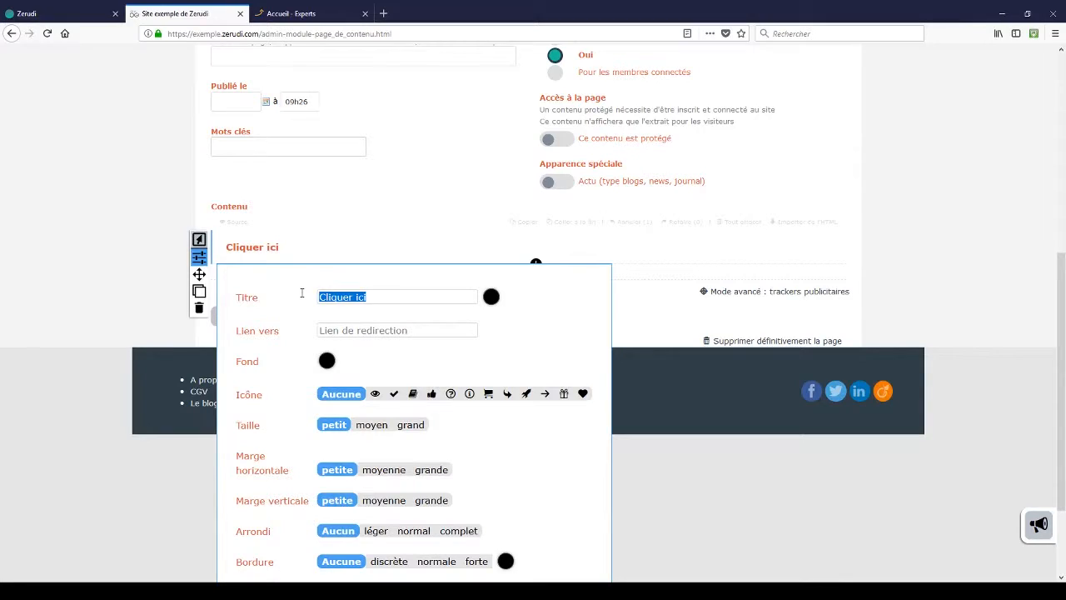
pyautogui.write('Suivez-moi')
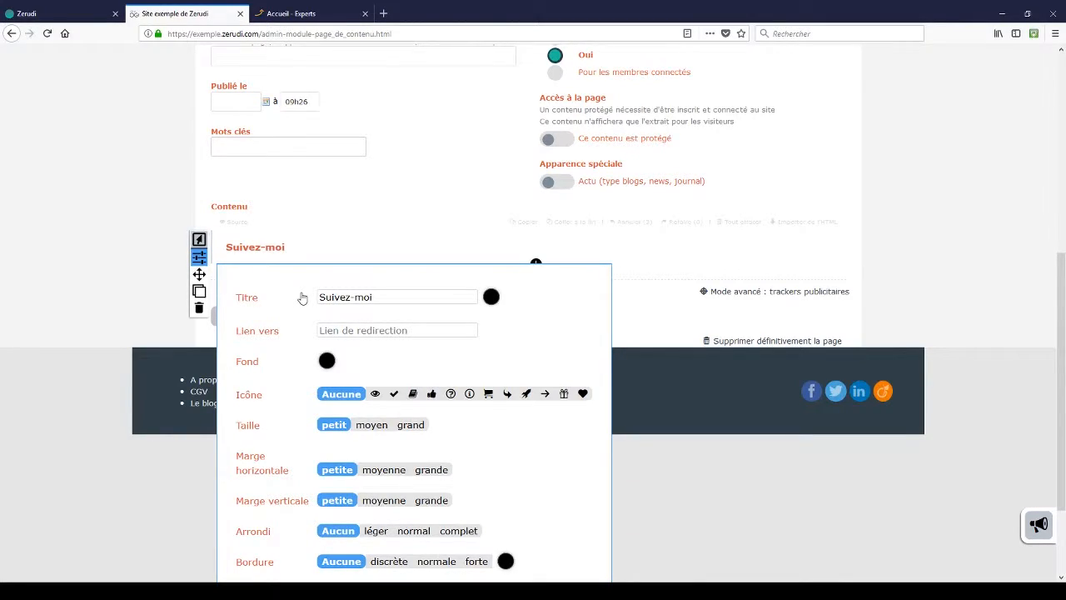
pyautogui.click(329, 328)
pyautogui.write('https:/')
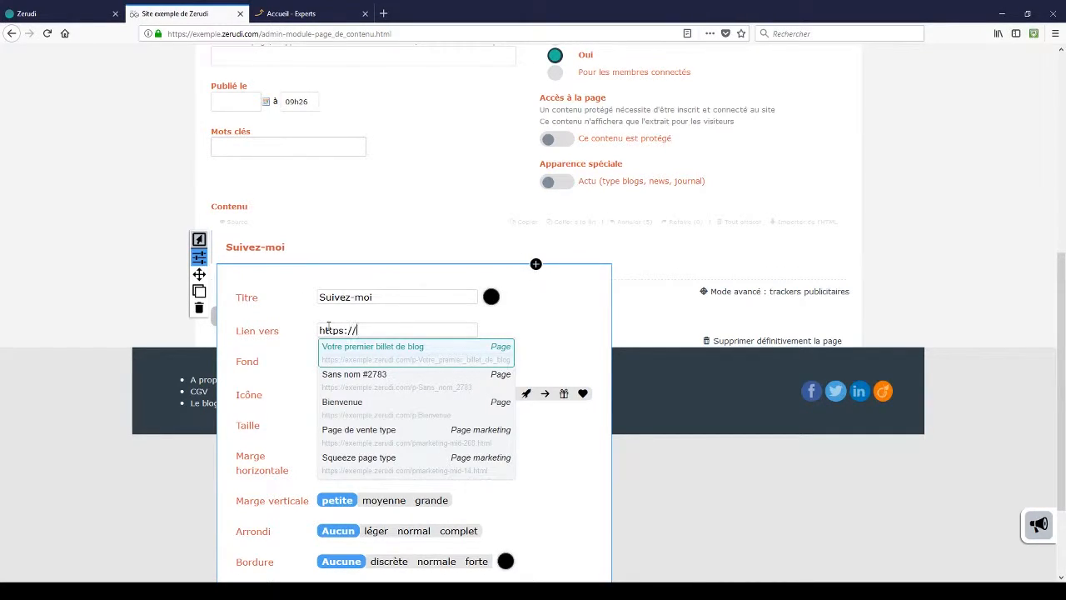
pyautogui.write('/les-secrets.com')
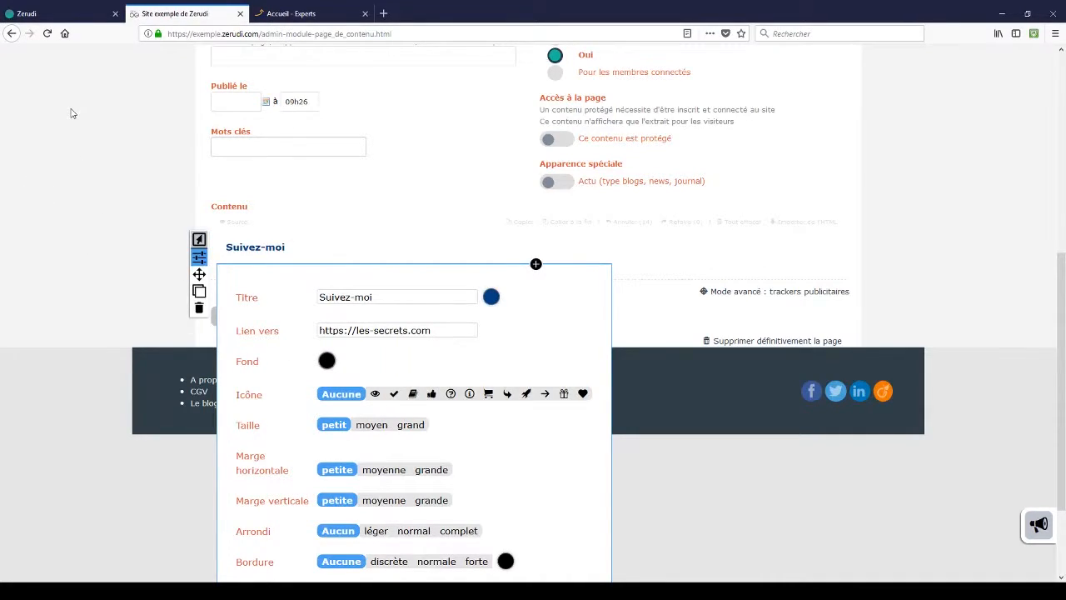
pyautogui.click(29, 55)
# Step: Give the button the curved-arrow icon after trying several others, and set its size to moyen
pyautogui.click(372, 395)
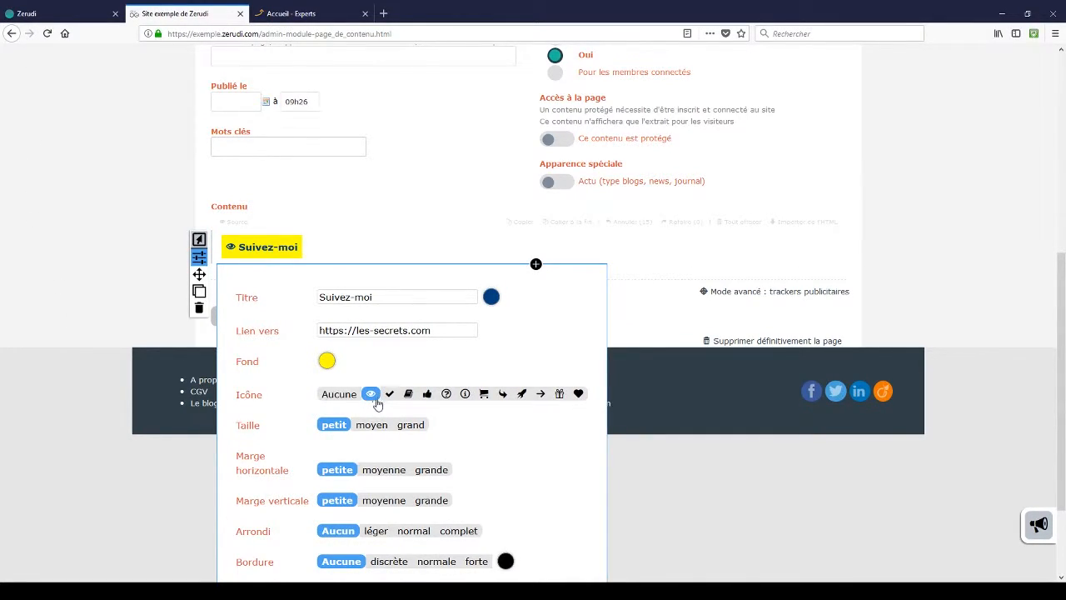
pyautogui.click(389, 395)
pyautogui.click(409, 394)
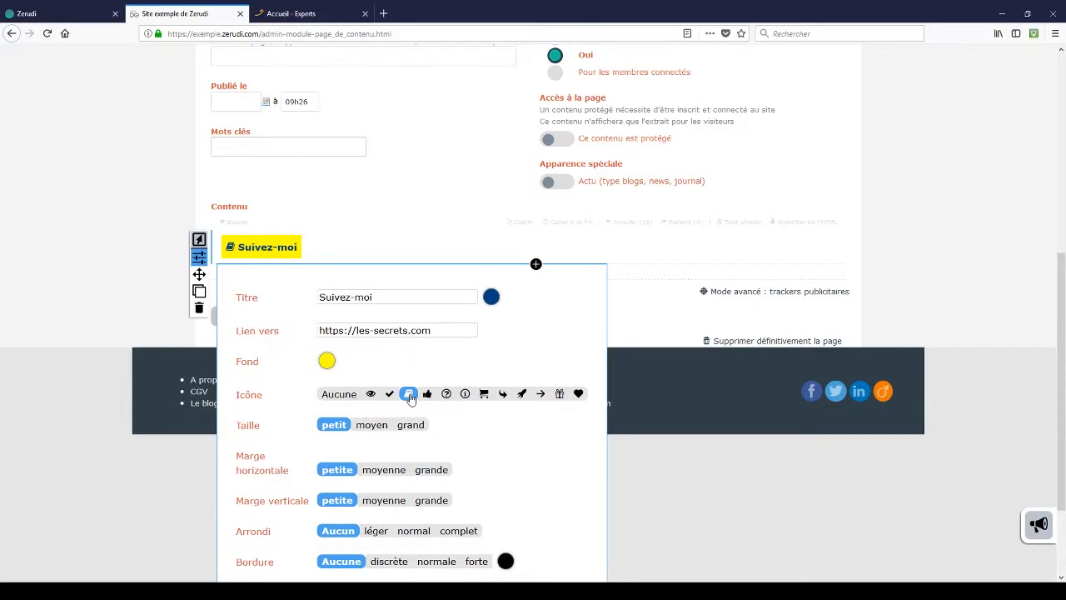
pyautogui.click(484, 395)
pyautogui.click(503, 395)
pyautogui.click(368, 426)
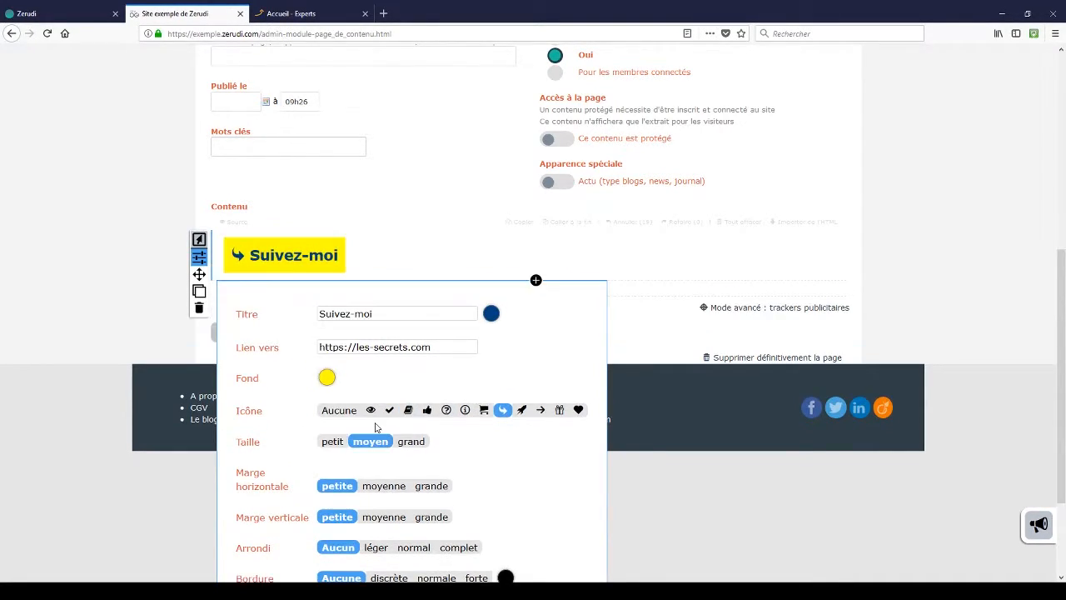
# Step: Try the moyenne and grande horizontal margins on the button and return the setting to petite
pyautogui.scroll(-1, 300, 434)
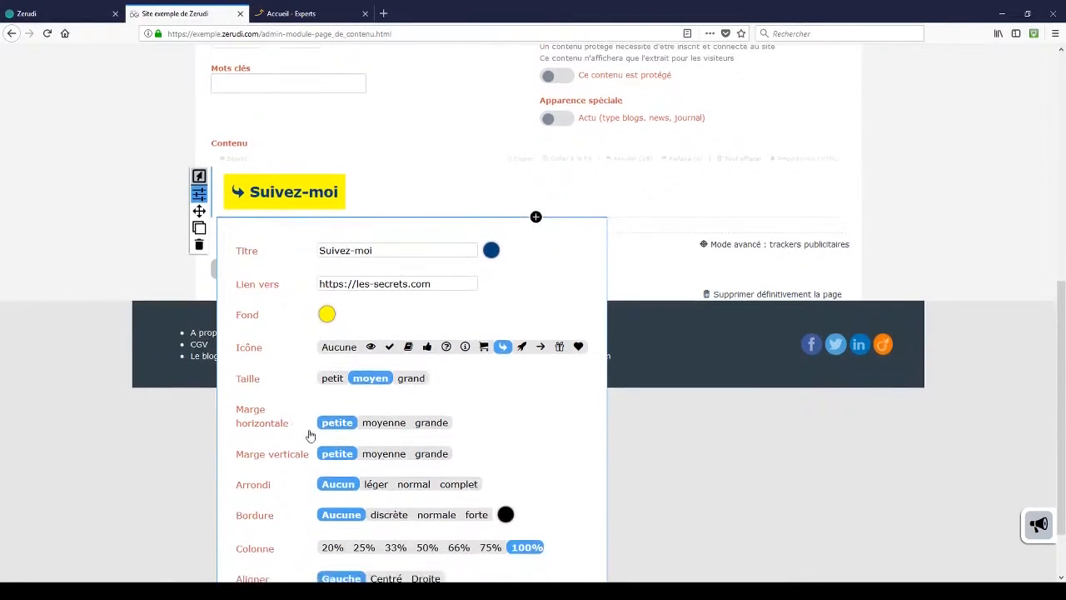
pyautogui.click(384, 423)
pyautogui.click(425, 425)
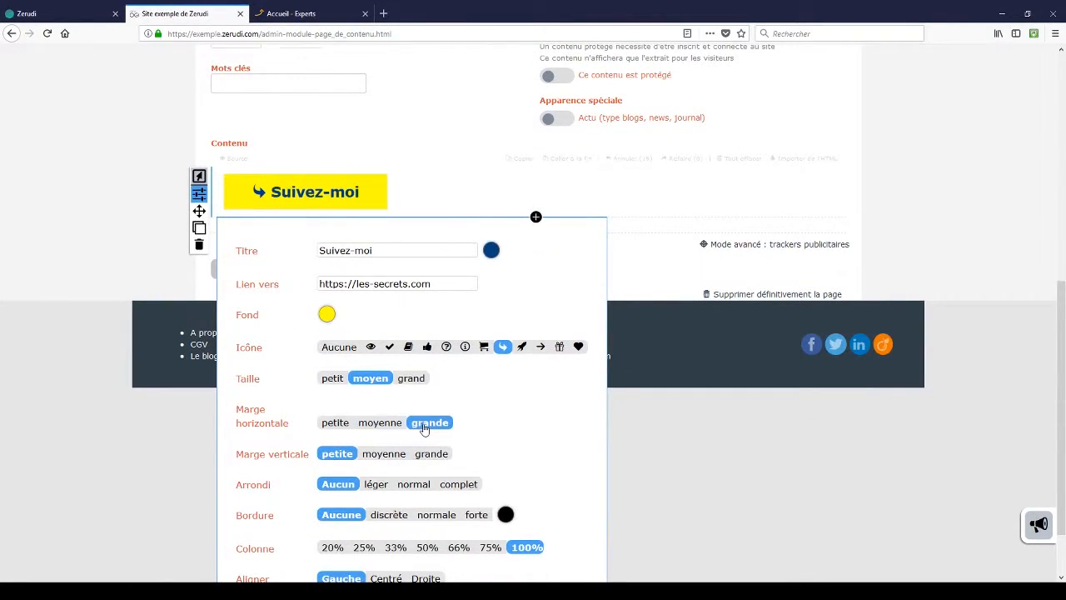
pyautogui.click(383, 424)
pyautogui.click(336, 423)
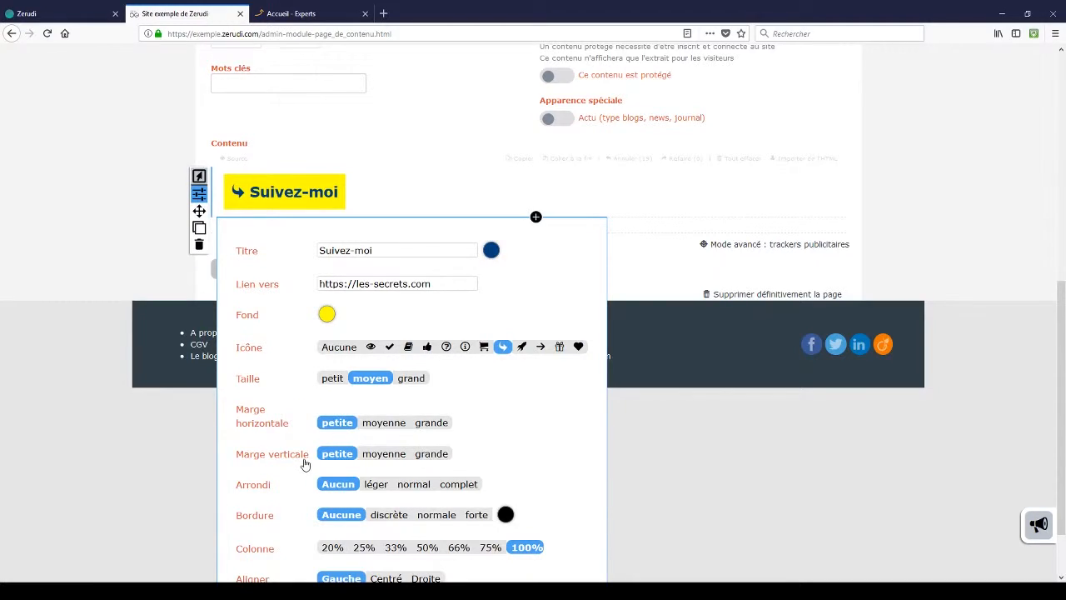
# Step: Set the button's vertical margin to moyenne and its corner rounding to normal
pyautogui.click(382, 454)
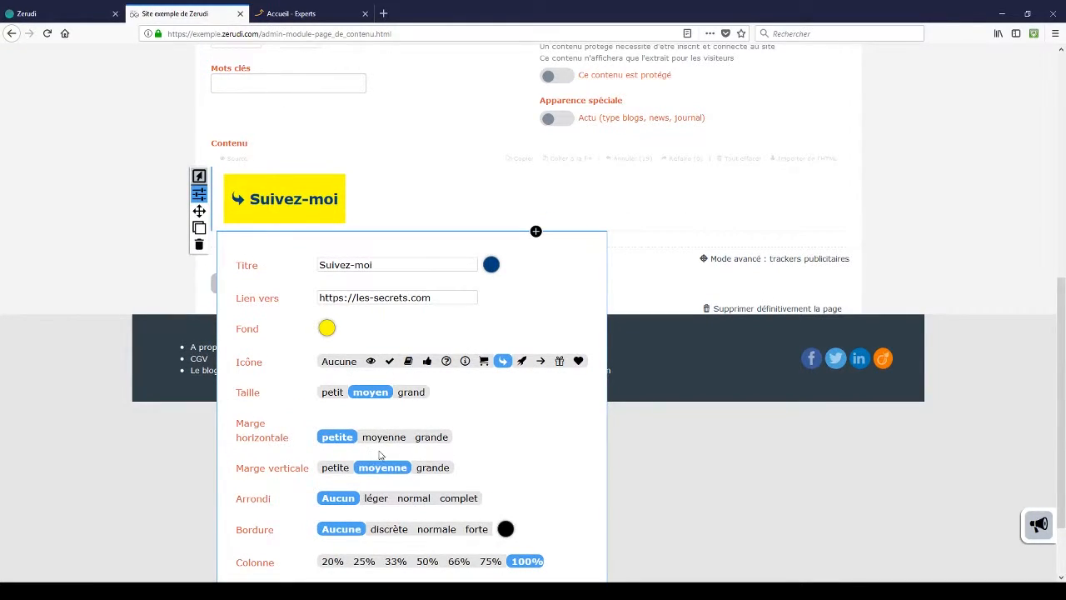
pyautogui.scroll(-1, 305, 449)
pyautogui.click(375, 437)
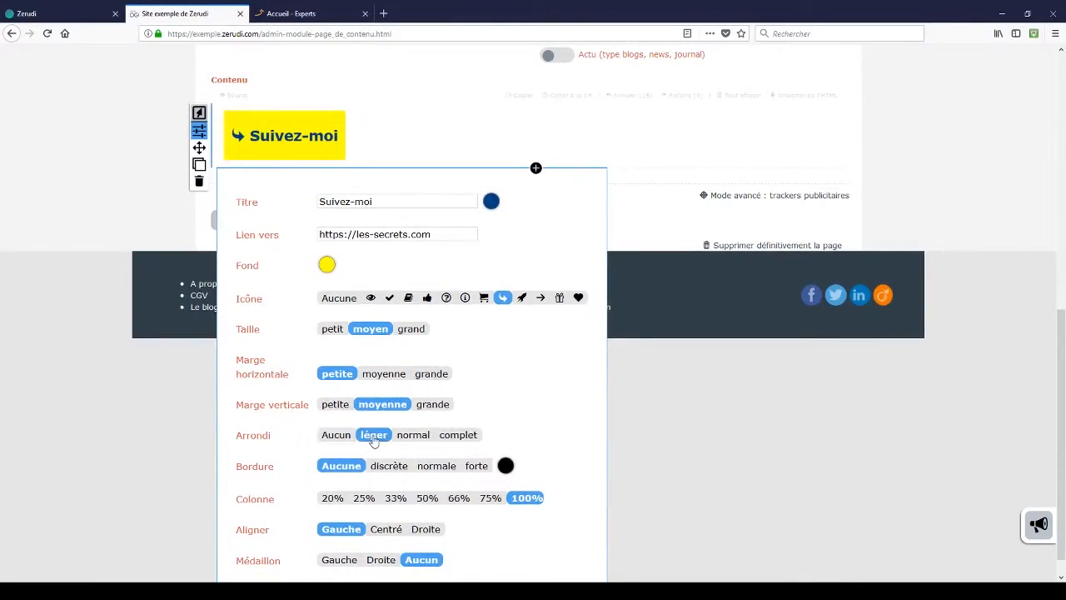
pyautogui.click(412, 435)
# Step: Give the button a discrète orange border, trying the normale thickness along the way, and close its settings
pyautogui.scroll(-1, 312, 436)
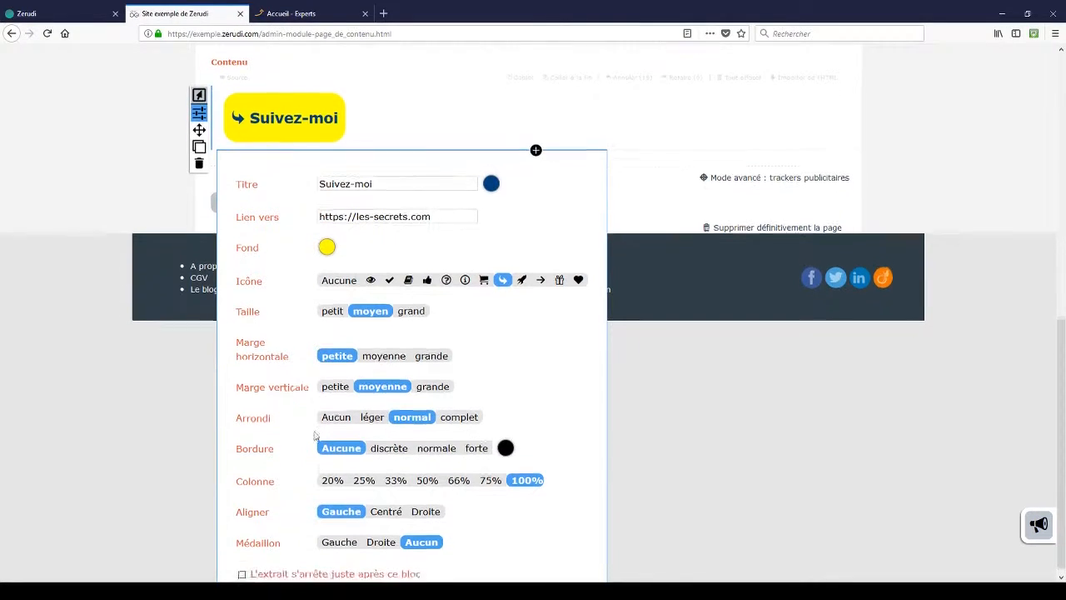
pyautogui.click(391, 441)
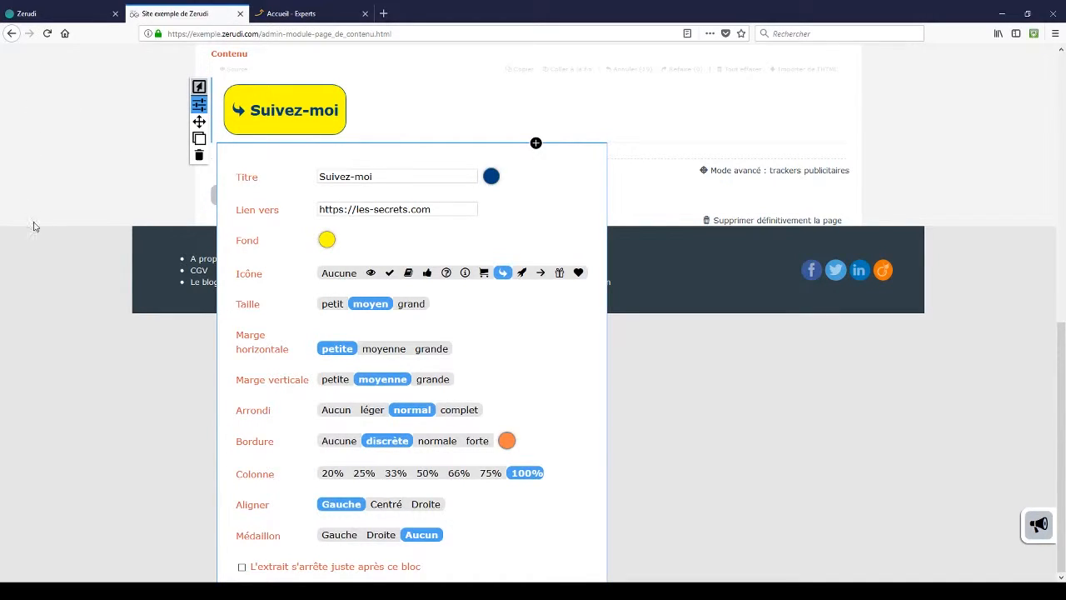
pyautogui.click(440, 446)
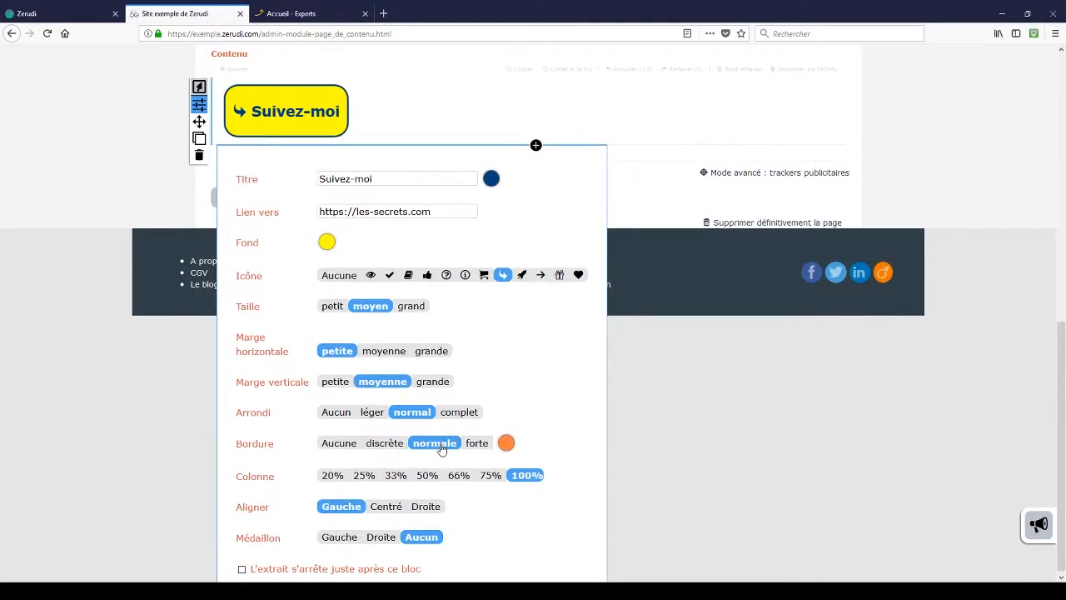
pyautogui.click(386, 444)
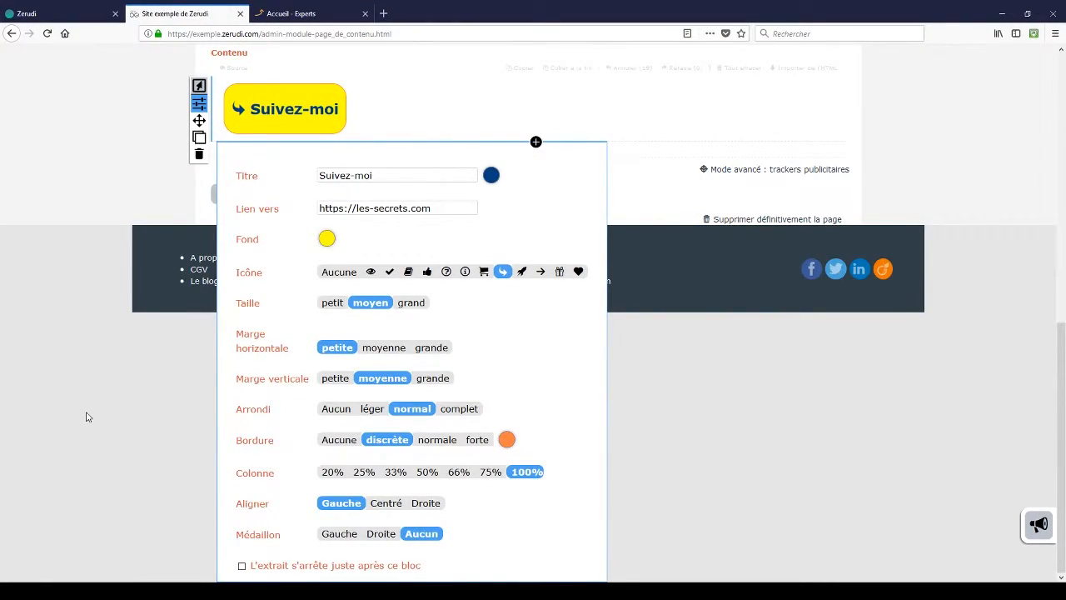
pyautogui.click(94, 187)
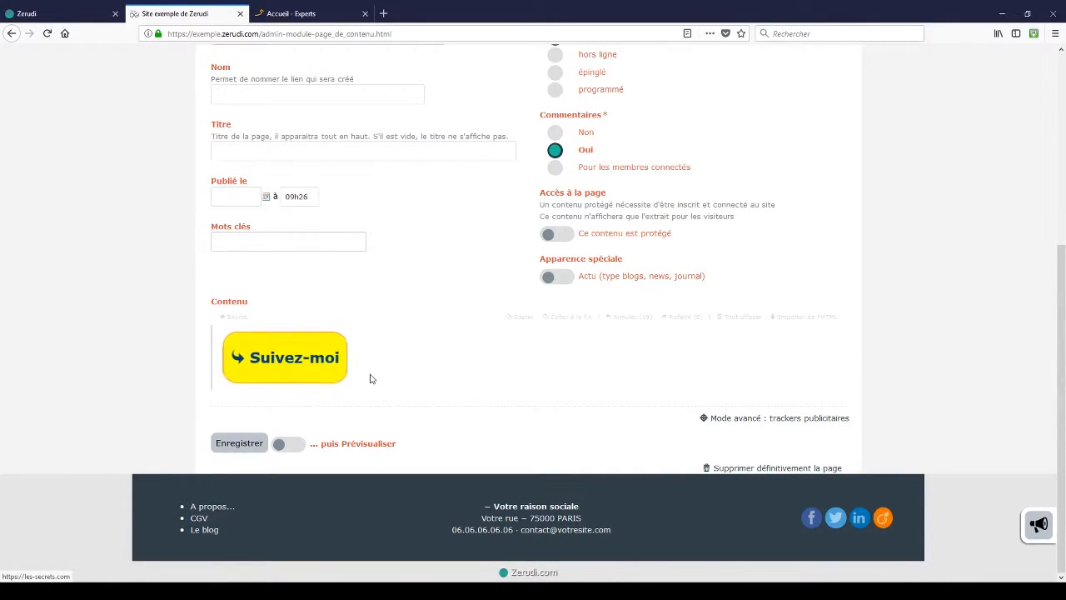
# Step: Insert a Chat block below the "Suivez-moi" button
pyautogui.moveTo(216, 376)
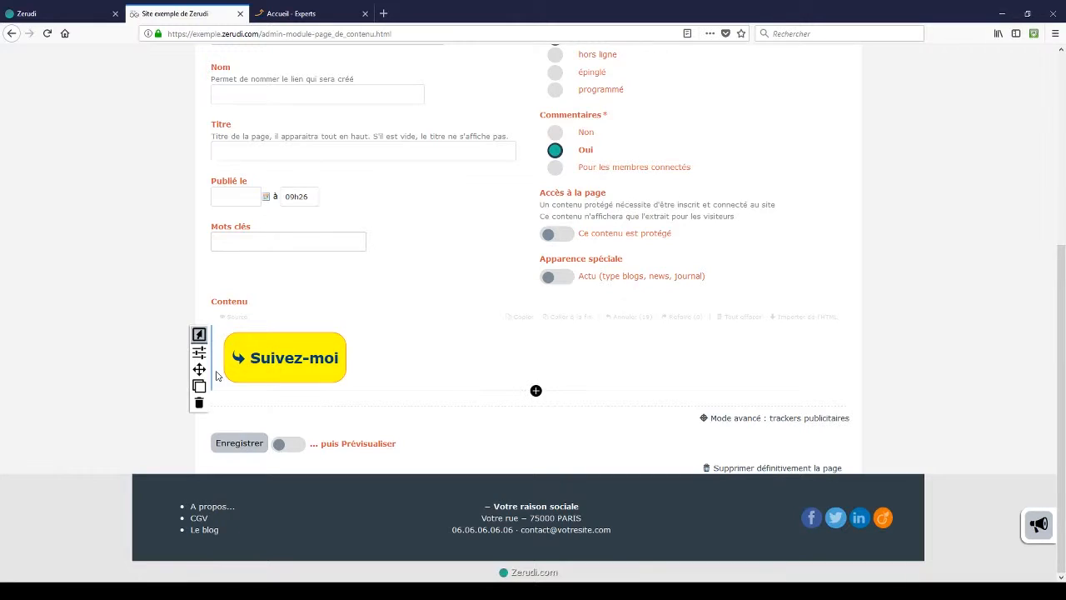
pyautogui.click(536, 390)
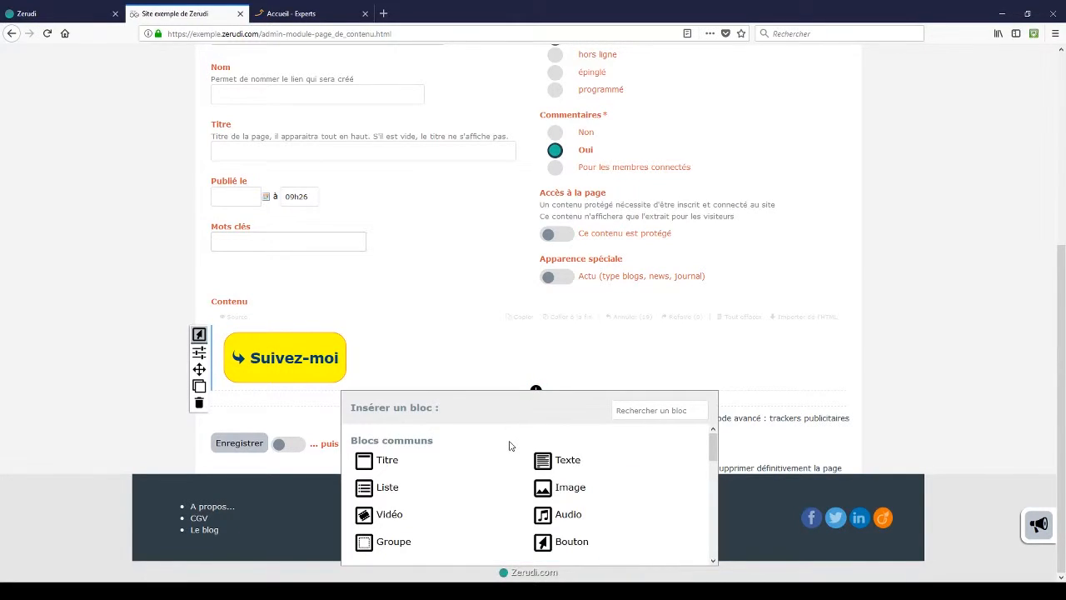
pyautogui.scroll(-1, 507, 442)
pyautogui.scroll(-3, 446, 466)
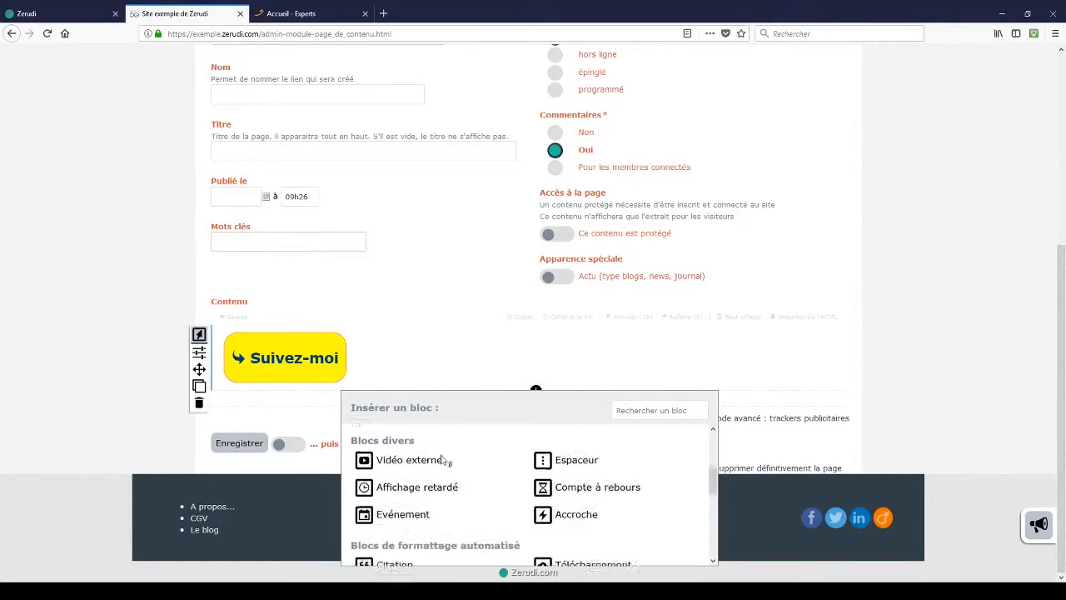
pyautogui.scroll(-4, 448, 509)
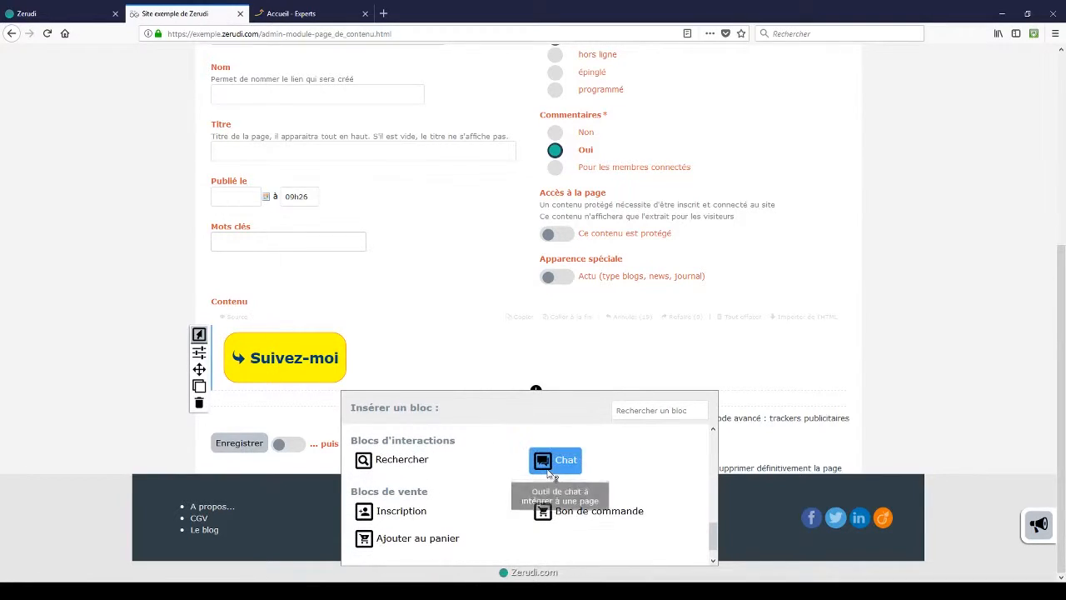
pyautogui.click(139, 442)
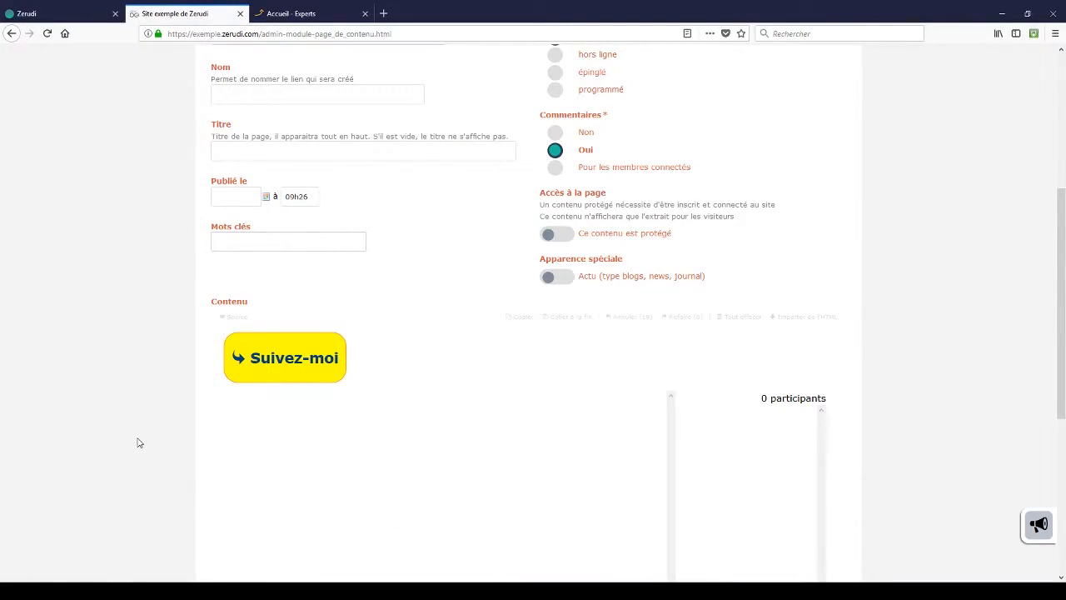
# Step: Open the chat block's settings and set its width to 500
pyautogui.scroll(-3, 139, 443)
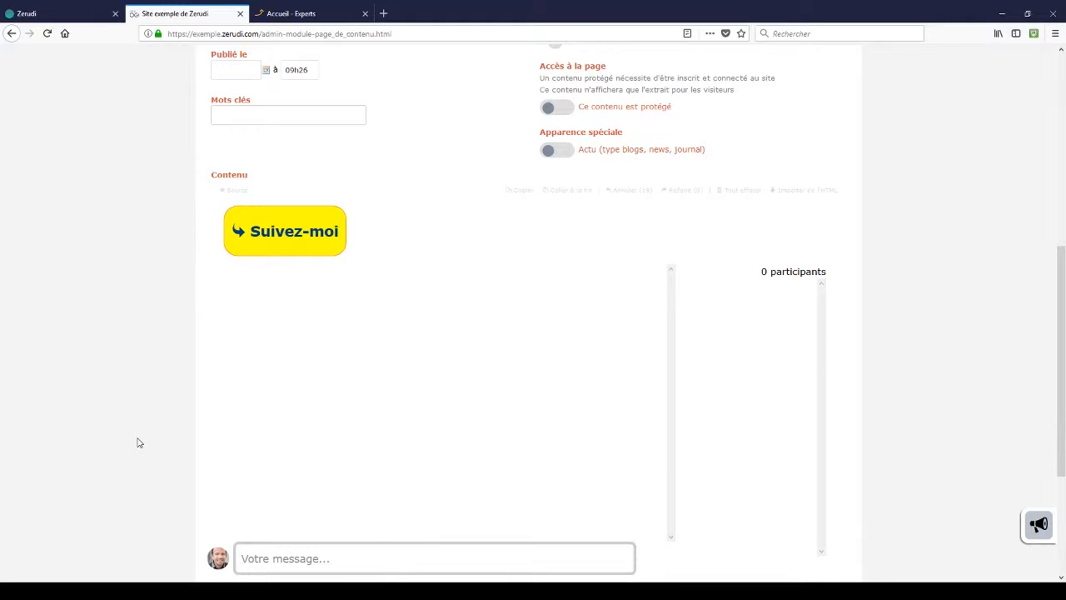
pyautogui.click(199, 290)
pyautogui.scroll(-3, 95, 381)
pyautogui.scroll(-3, 95, 383)
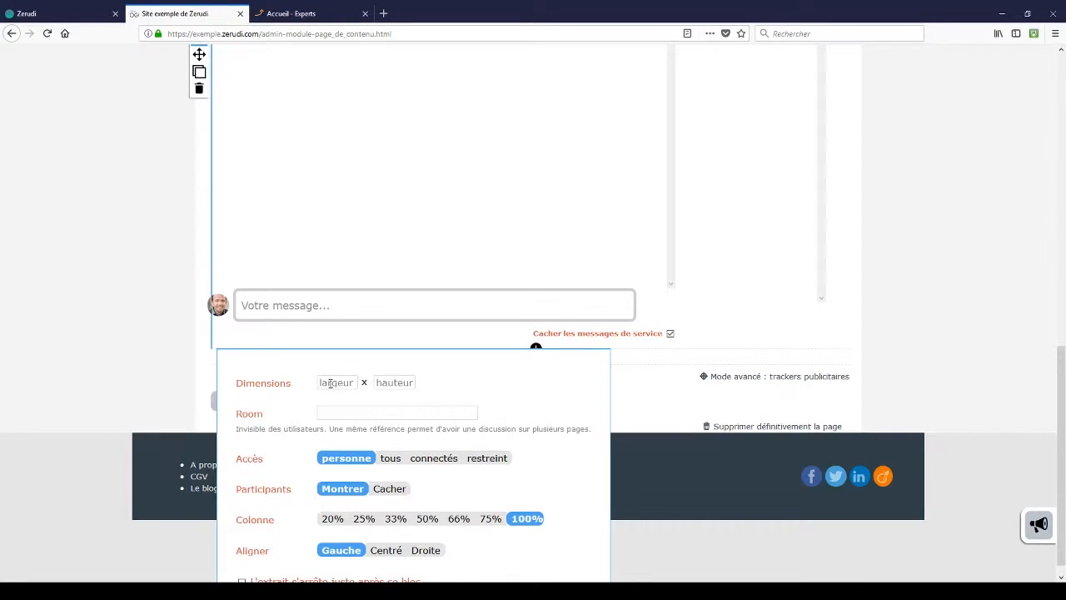
pyautogui.write('5')
pyautogui.press('Return')
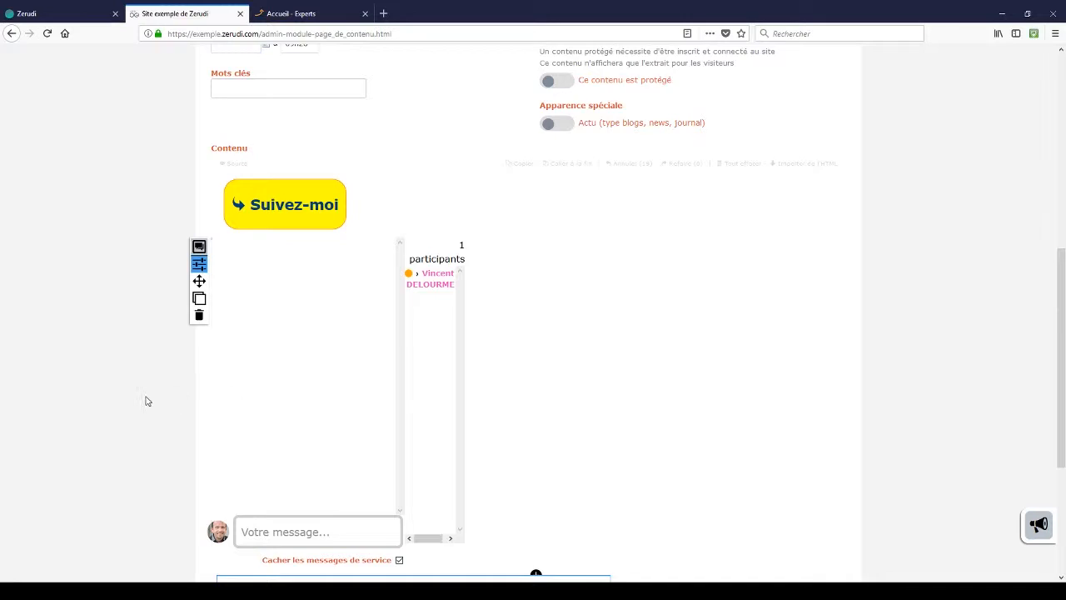
# Step: Hide the chat's participants list and set its access to tous
pyautogui.scroll(-3, 155, 400)
pyautogui.scroll(-3, 134, 402)
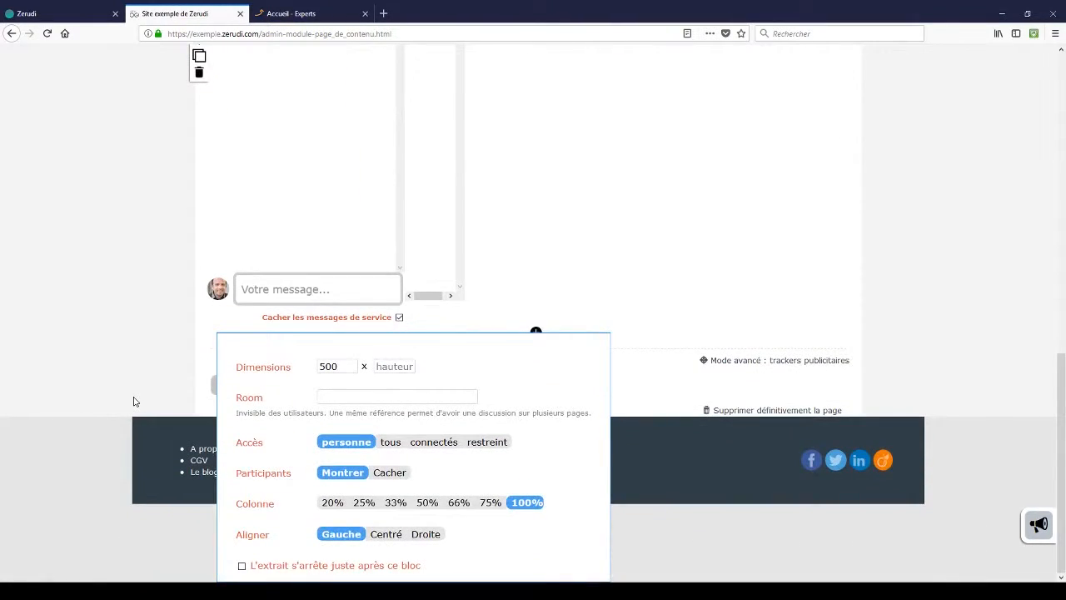
pyautogui.click(375, 471)
pyautogui.scroll(-3, 131, 372)
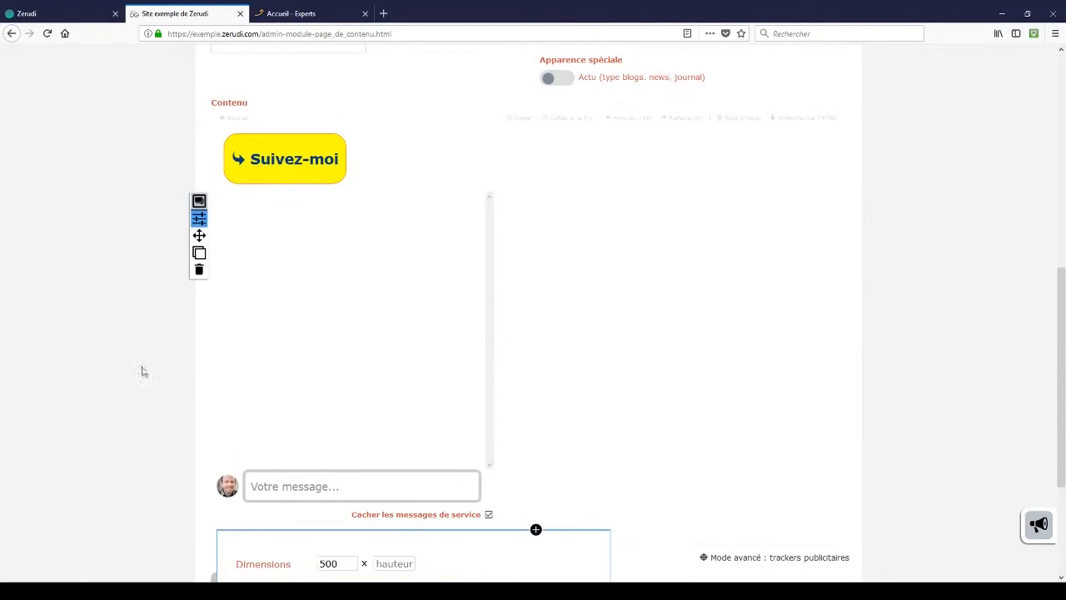
pyautogui.scroll(-4, 111, 445)
pyautogui.scroll(-1, 113, 449)
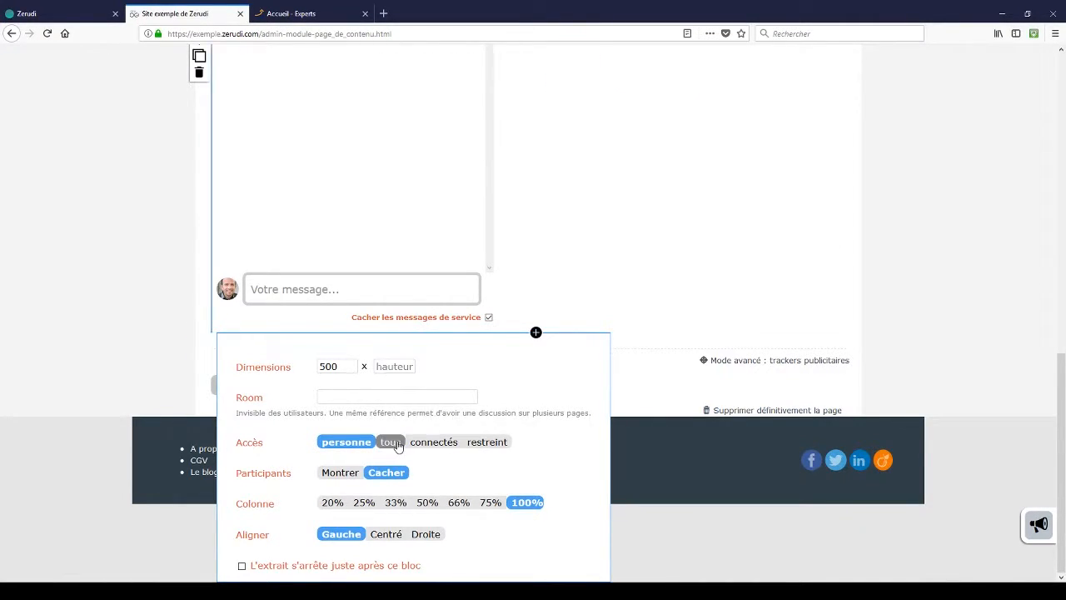
pyautogui.scroll(3, 396, 443)
pyautogui.scroll(-3, 119, 442)
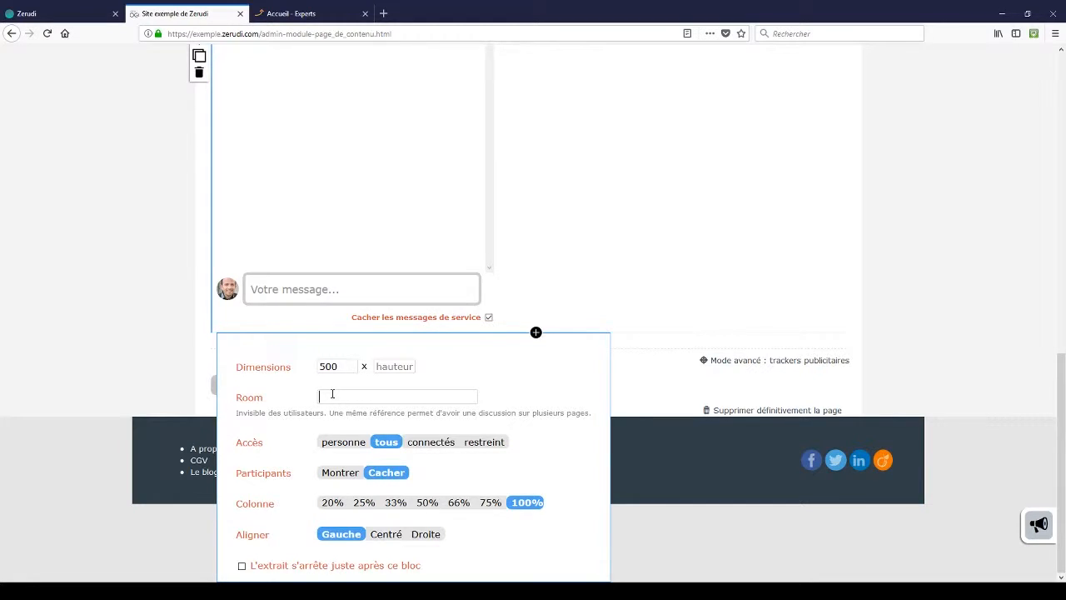
# Step: Set the chat's room reference to "blog"
pyautogui.write('c')
pyautogui.scroll(3, 333, 396)
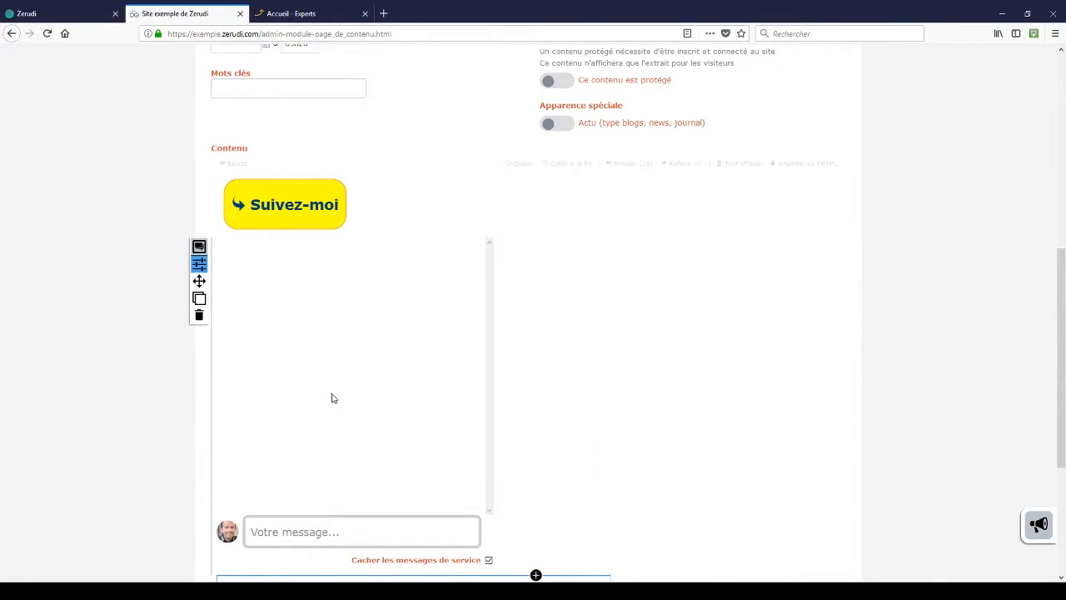
pyautogui.scroll(-2, 106, 385)
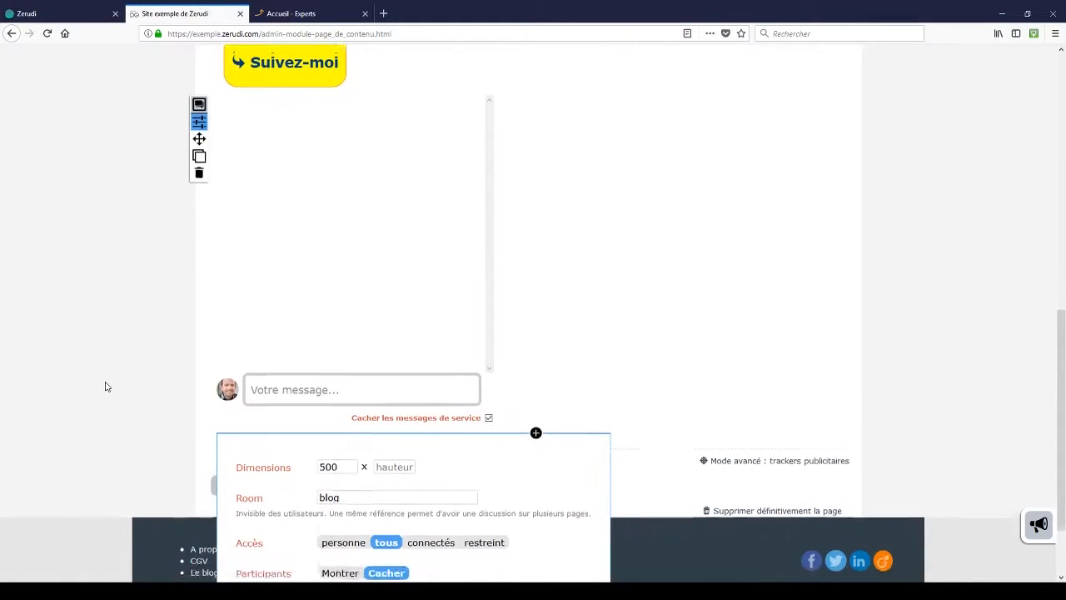
# Step: Examine the chat block's message area together with its room, access and participants settings
pyautogui.scroll(2, 103, 412)
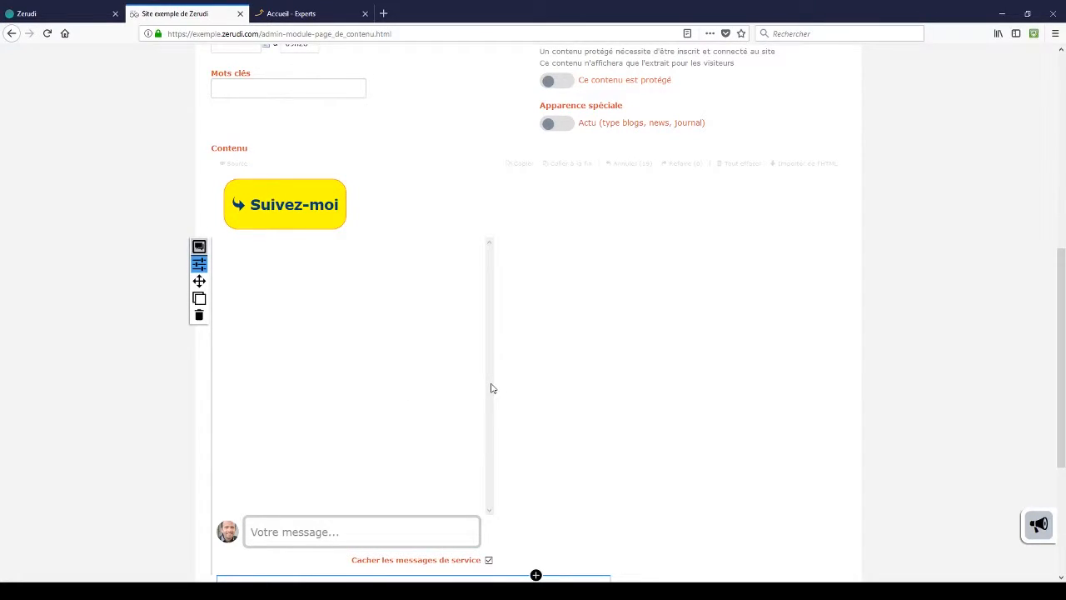
pyautogui.scroll(-2, 89, 402)
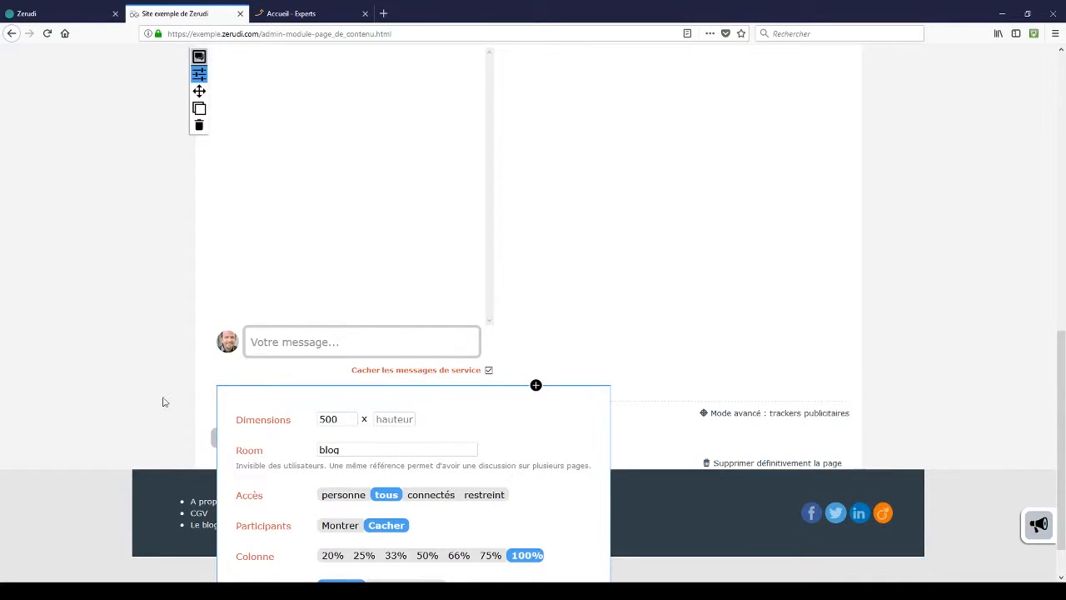
pyautogui.scroll(2, 167, 400)
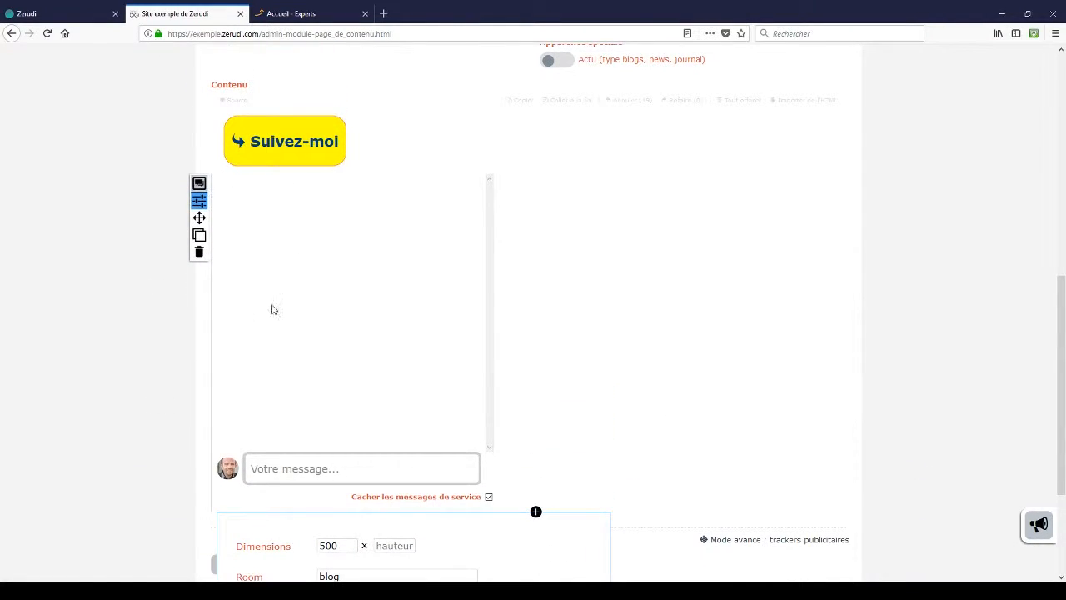
pyautogui.scroll(-2, 64, 383)
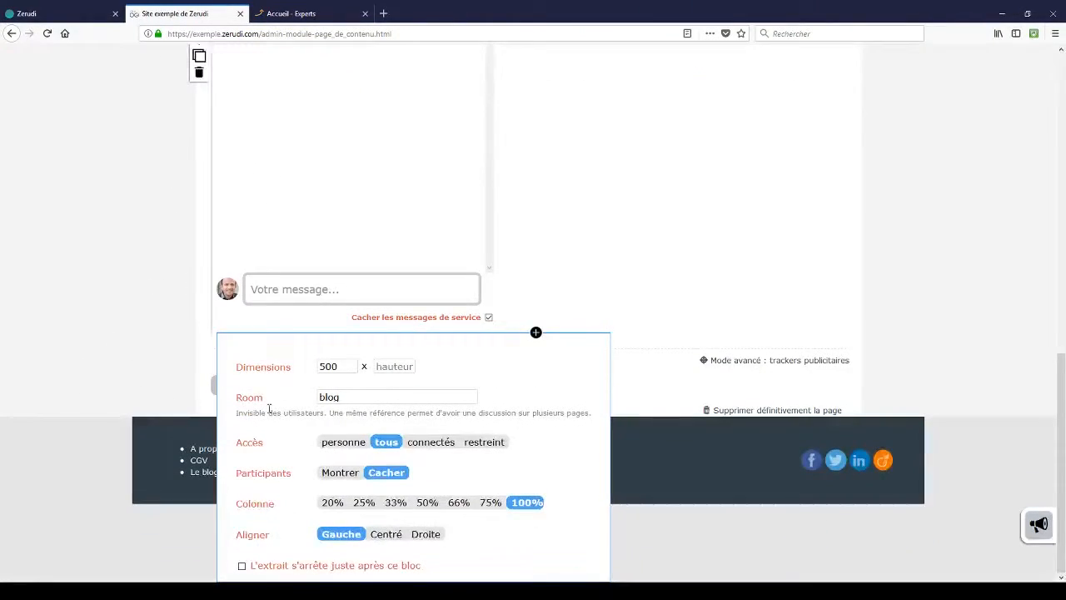
pyautogui.moveTo(346, 397); pyautogui.dragTo(317, 399)
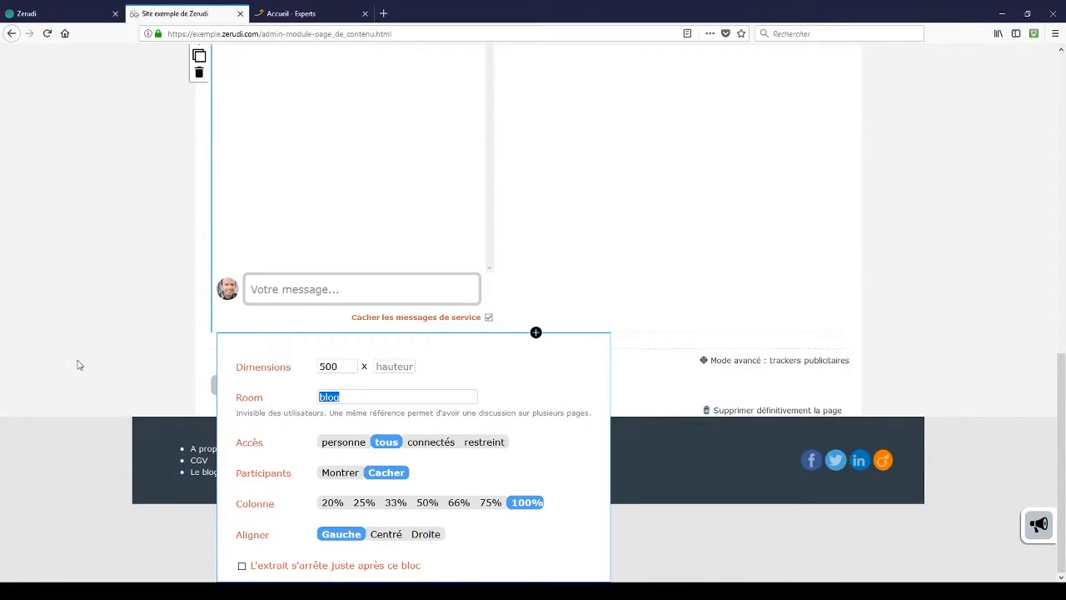
pyautogui.scroll(2, 78, 365)
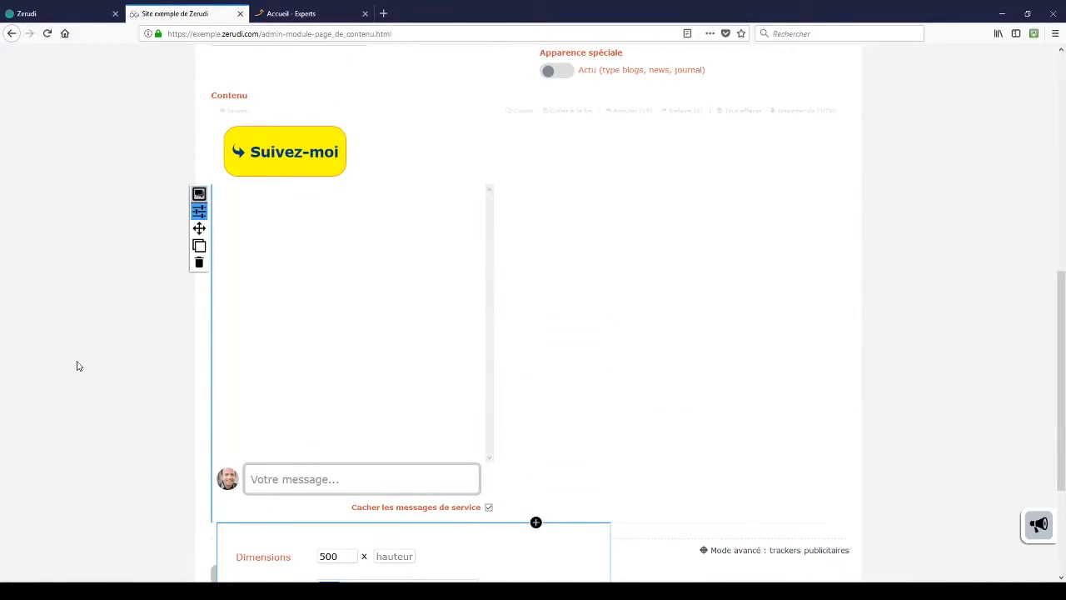
pyautogui.scroll(-2, 76, 369)
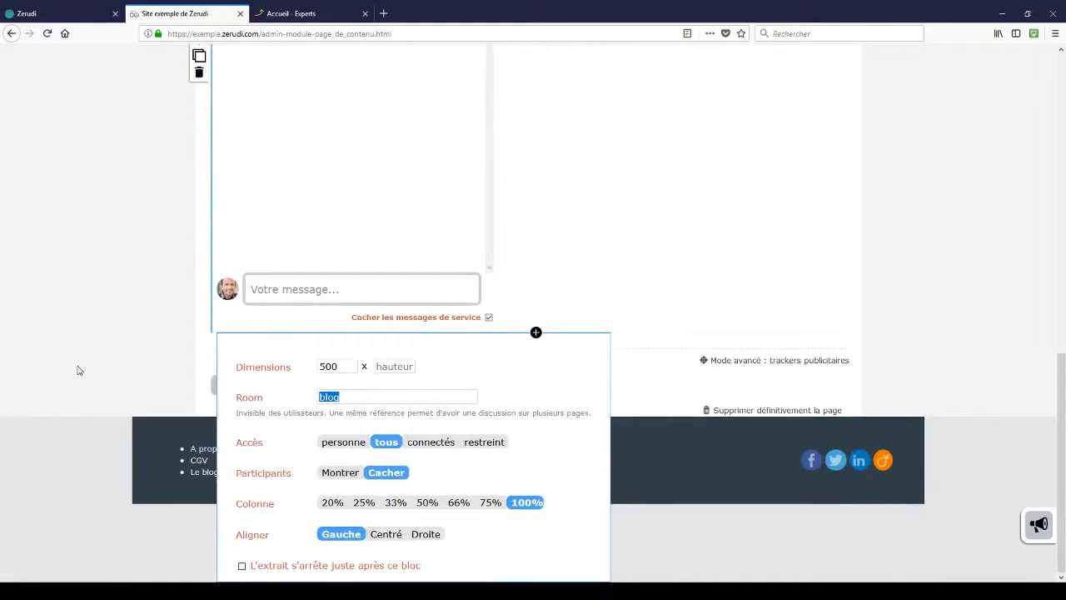
pyautogui.scroll(1, 78, 371)
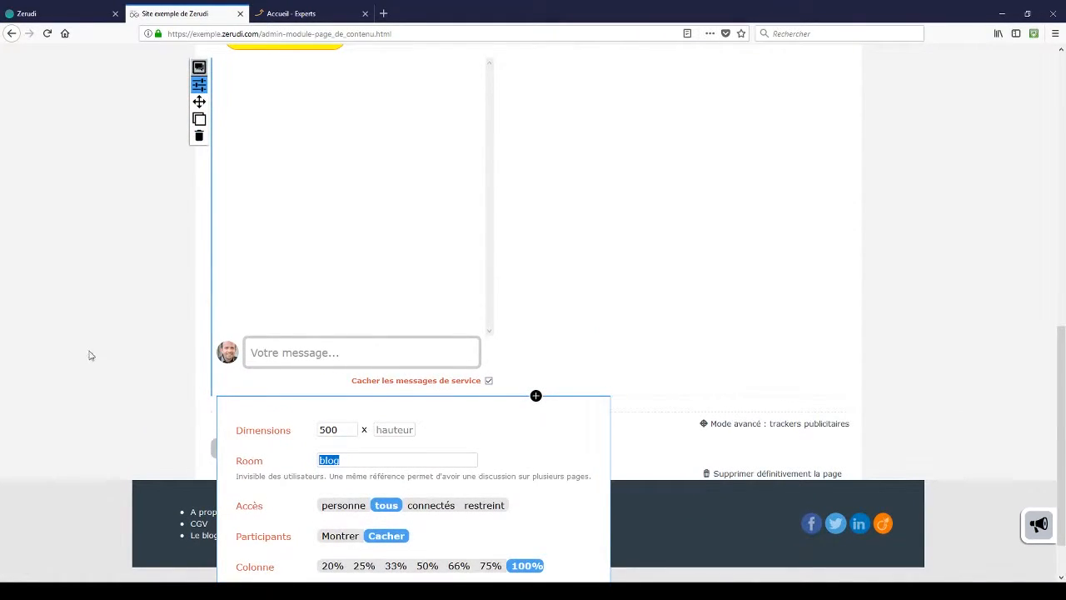
pyautogui.click(326, 353)
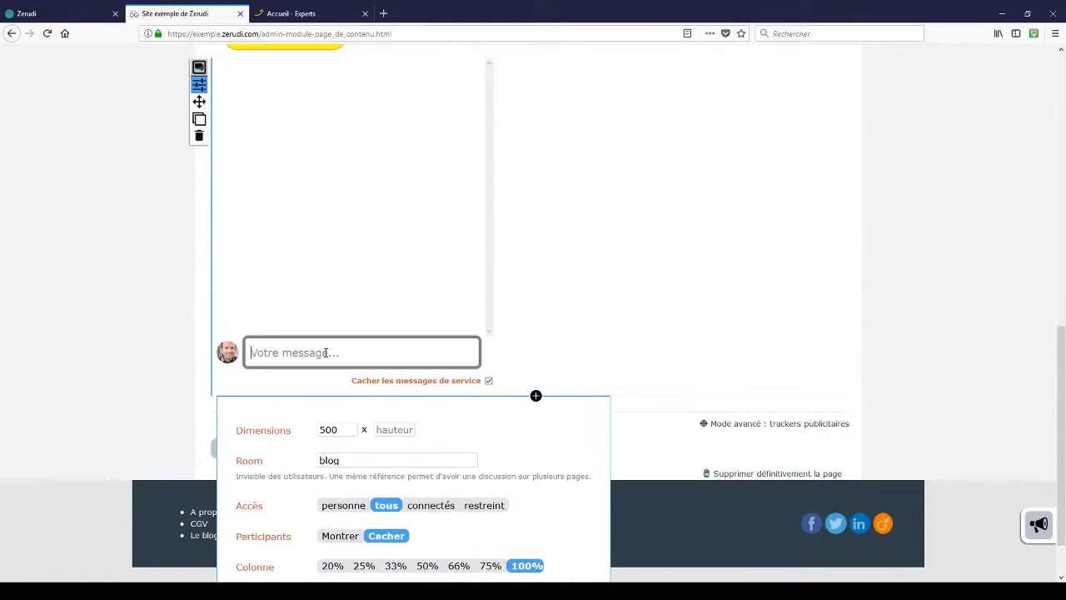
pyautogui.scroll(2, 326, 356)
pyautogui.scroll(-3, 133, 423)
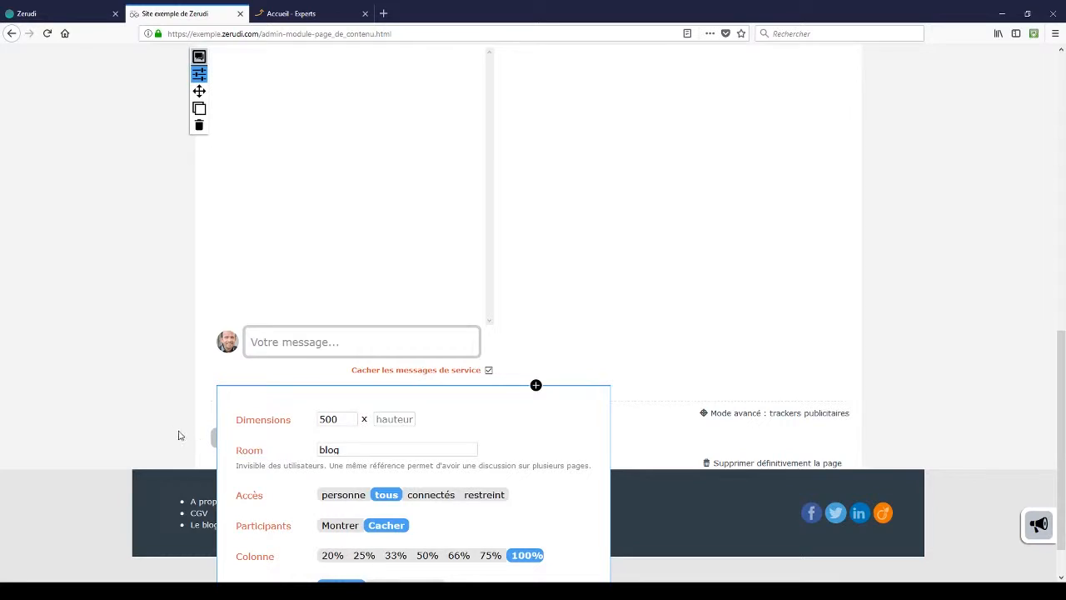
pyautogui.scroll(-1, 168, 428)
pyautogui.scroll(3, 168, 427)
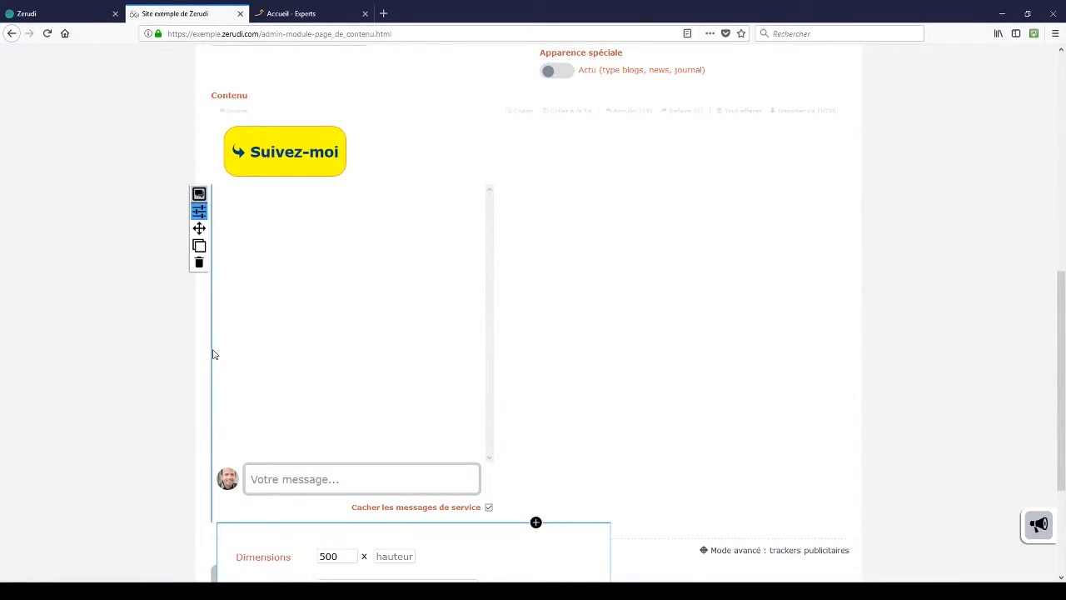
pyautogui.scroll(-2, 148, 388)
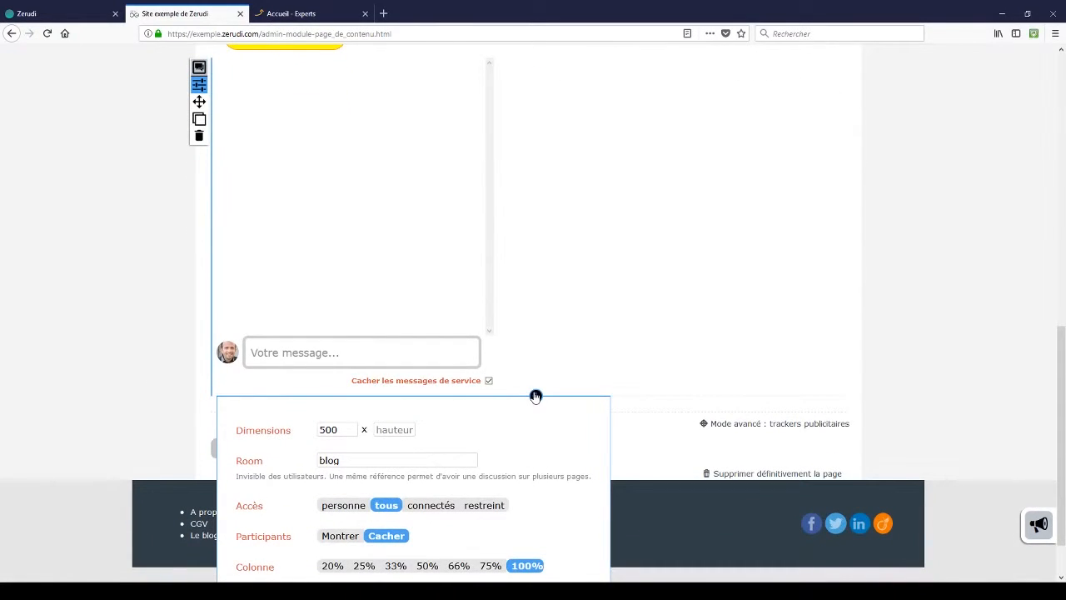
# Step: Insert a Rechercher block below the chat, set its alignment to Centré and close its settings
pyautogui.click(535, 396)
pyautogui.scroll(-2, 479, 454)
pyautogui.scroll(-5, 479, 456)
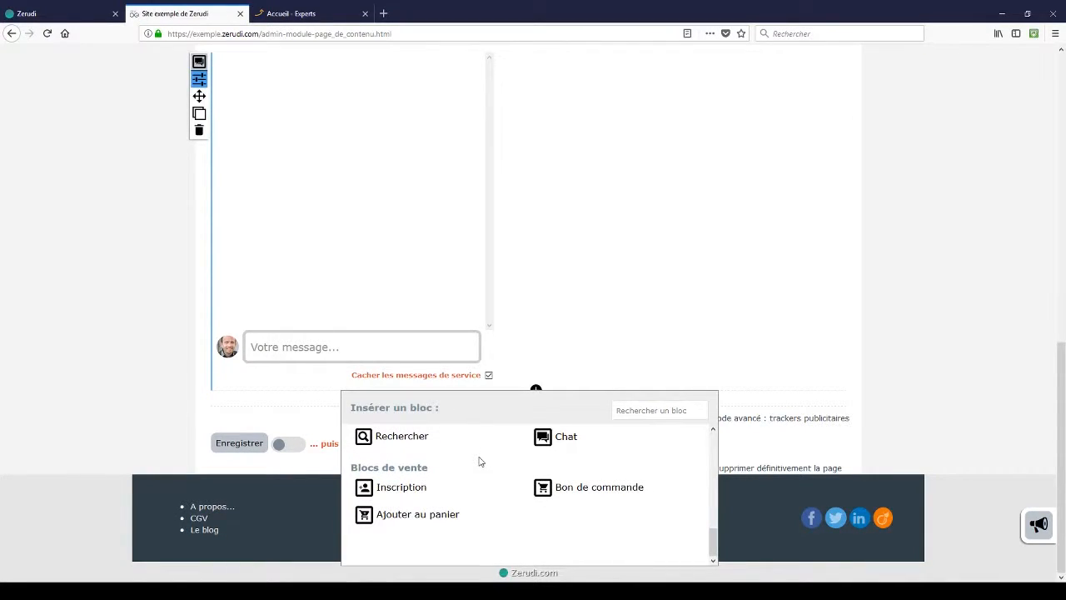
pyautogui.click(396, 436)
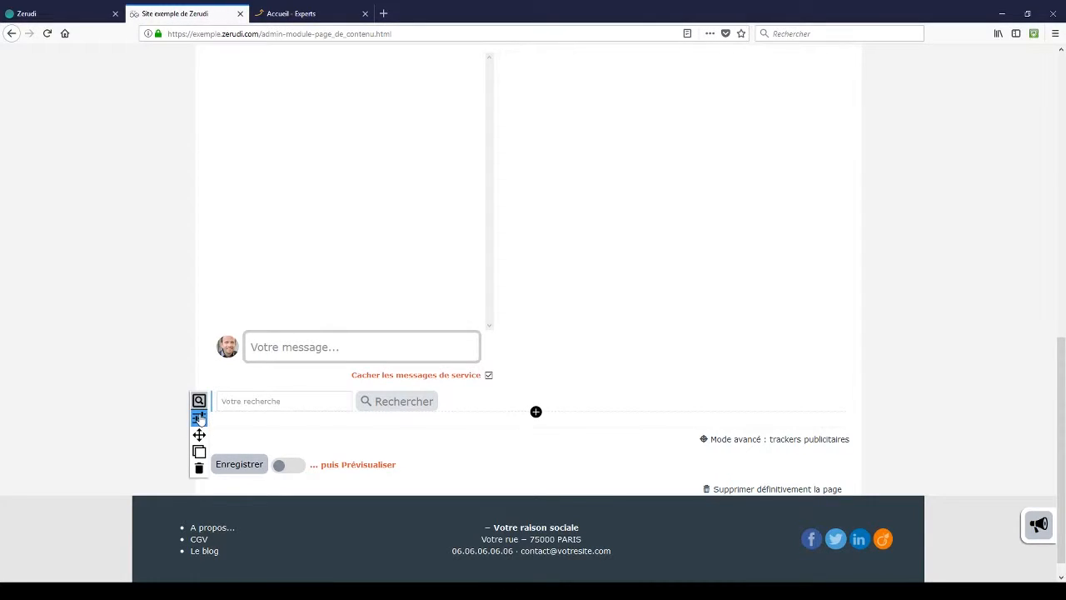
pyautogui.click(200, 418)
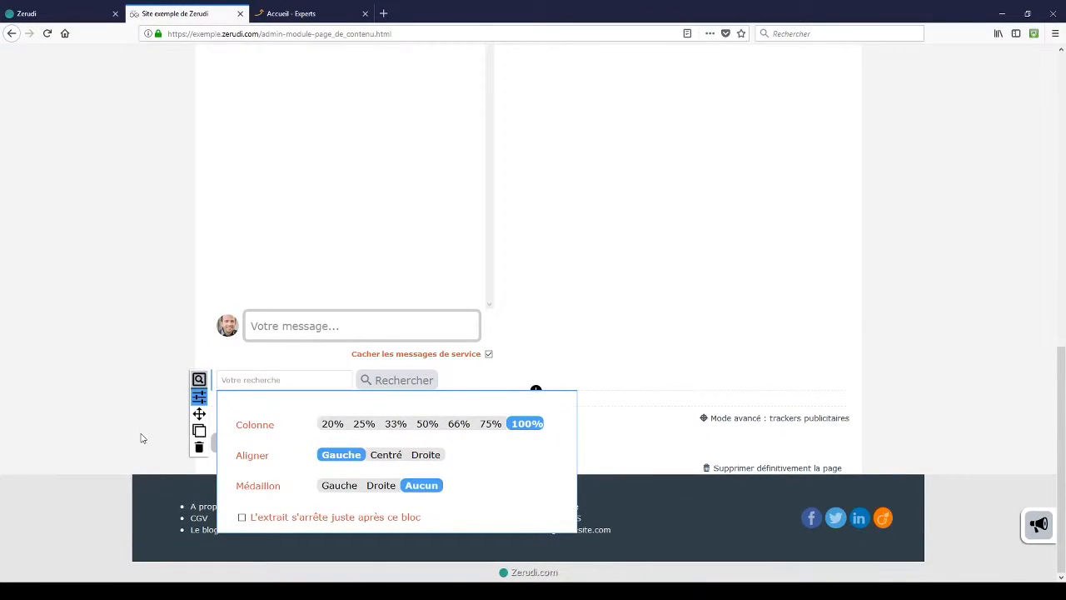
pyautogui.click(385, 454)
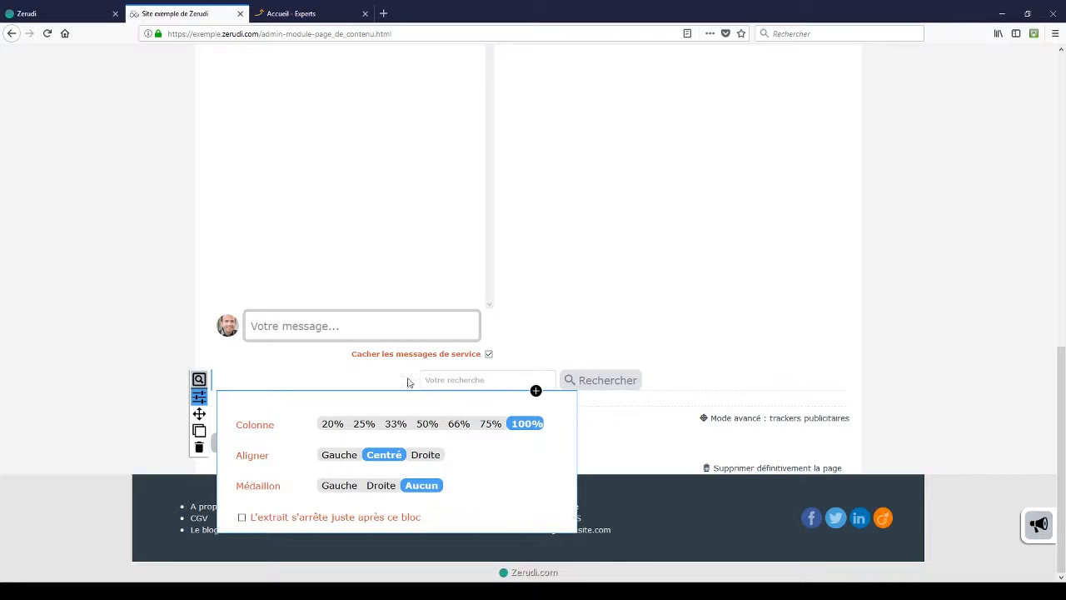
pyautogui.click(124, 374)
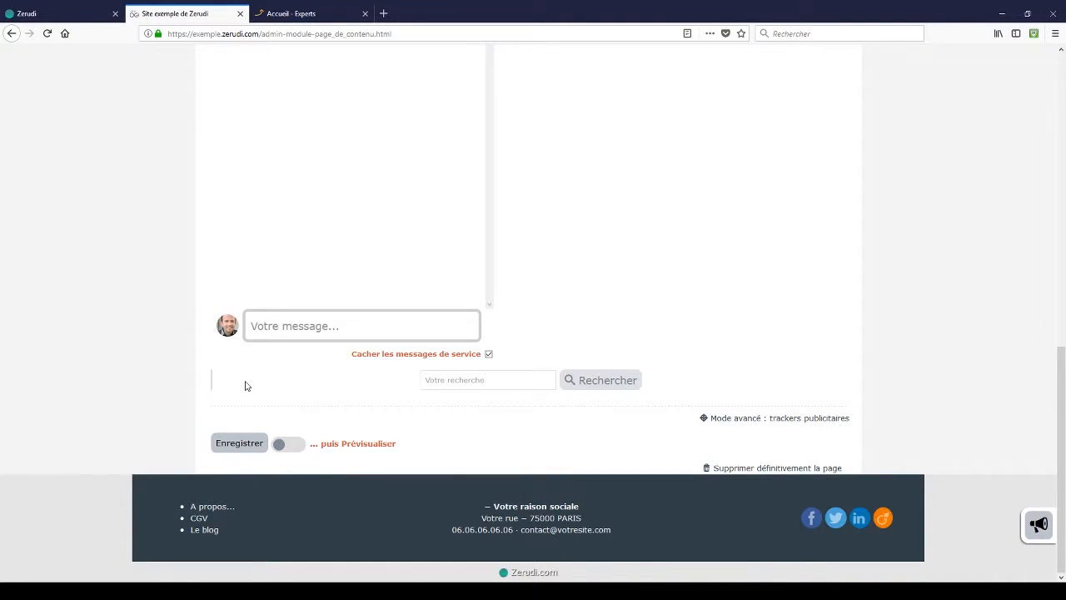
pyautogui.scroll(6, 140, 426)
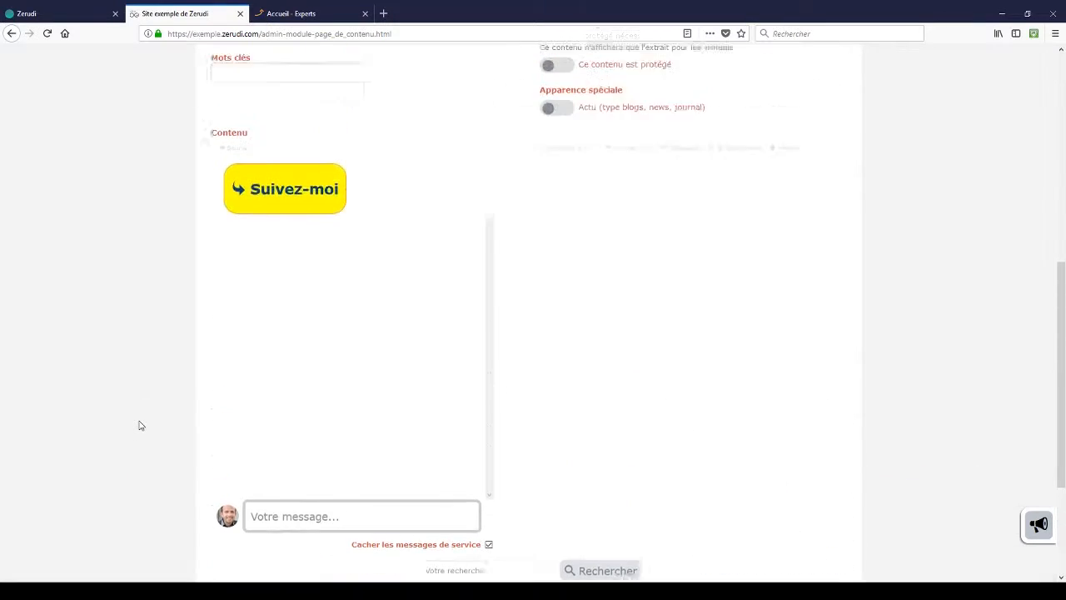
pyautogui.scroll(-5, 140, 425)
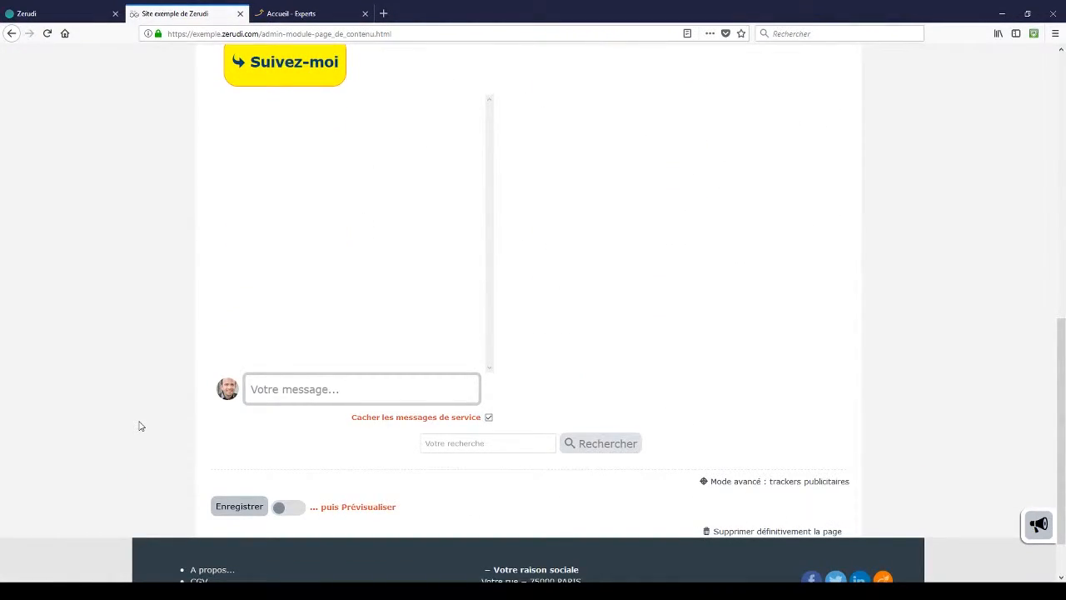
pyautogui.scroll(2, 140, 425)
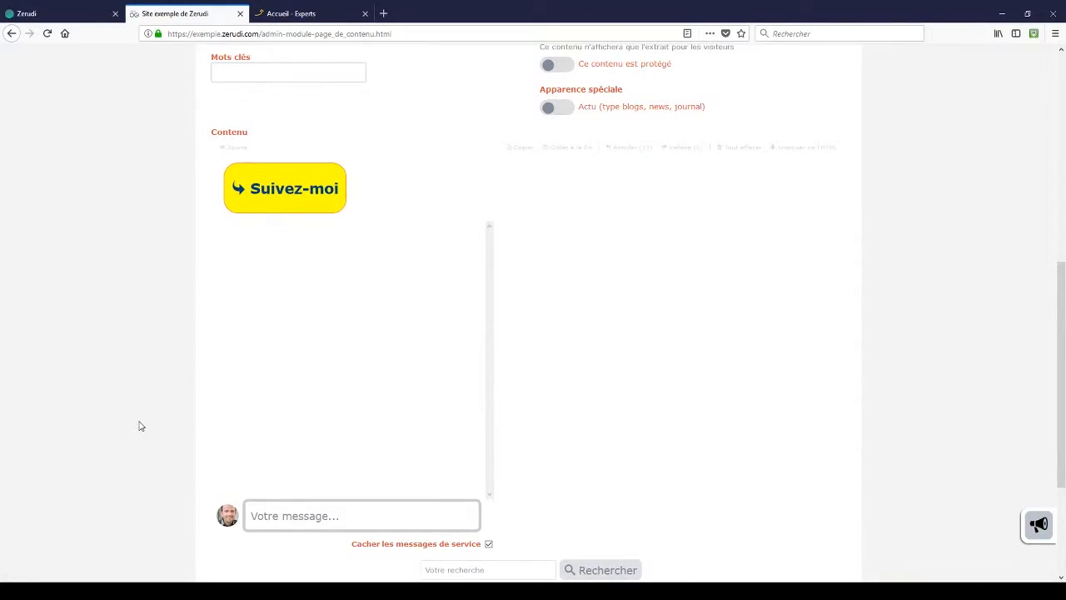
pyautogui.scroll(2, 140, 426)
pyautogui.scroll(2, 140, 425)
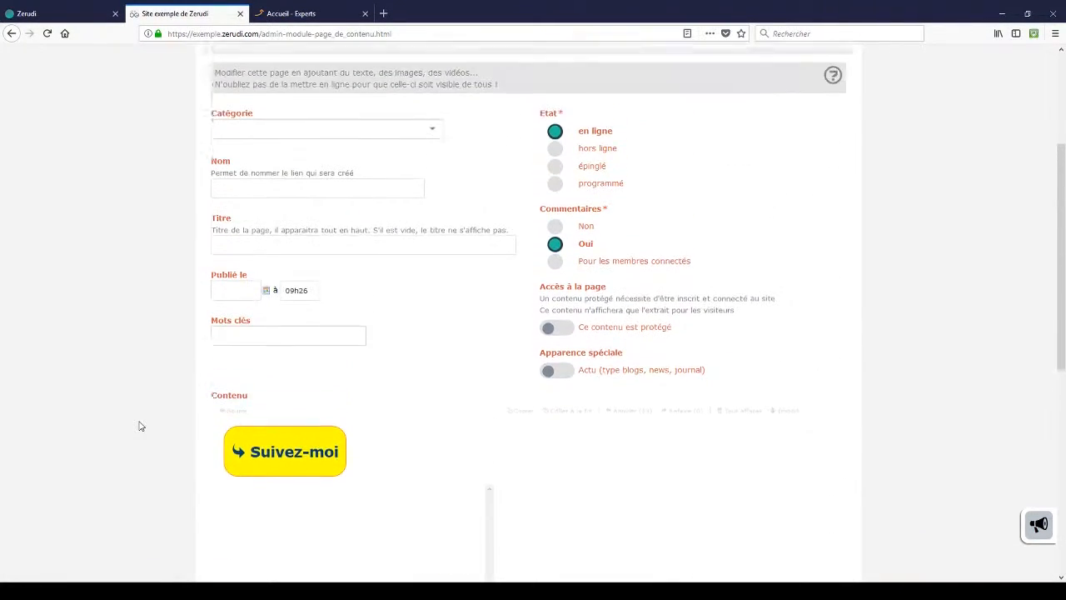
# Step: Name the new content page "test nouvelles options" and save it
pyautogui.scroll(-5, 139, 426)
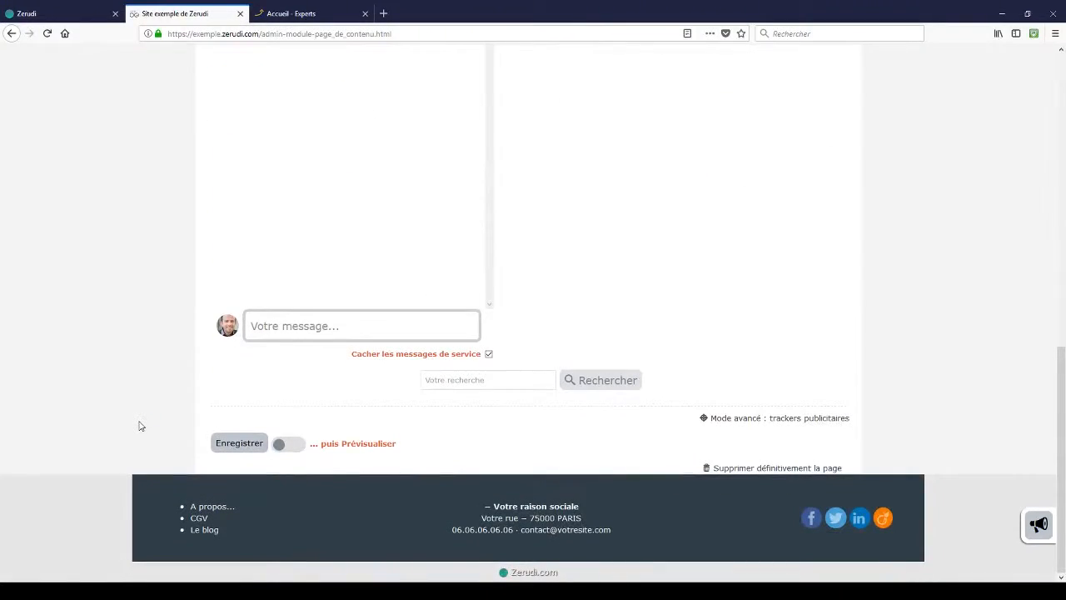
pyautogui.scroll(2, 128, 381)
pyautogui.scroll(-2, 211, 405)
pyautogui.scroll(6, 166, 423)
pyautogui.scroll(2, 164, 424)
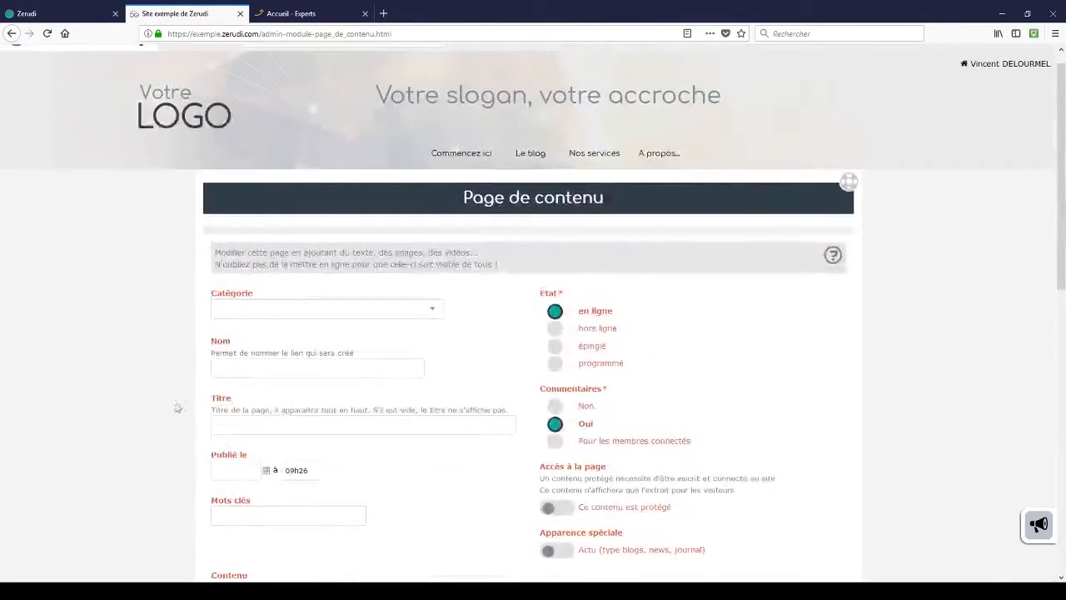
pyautogui.click(232, 371)
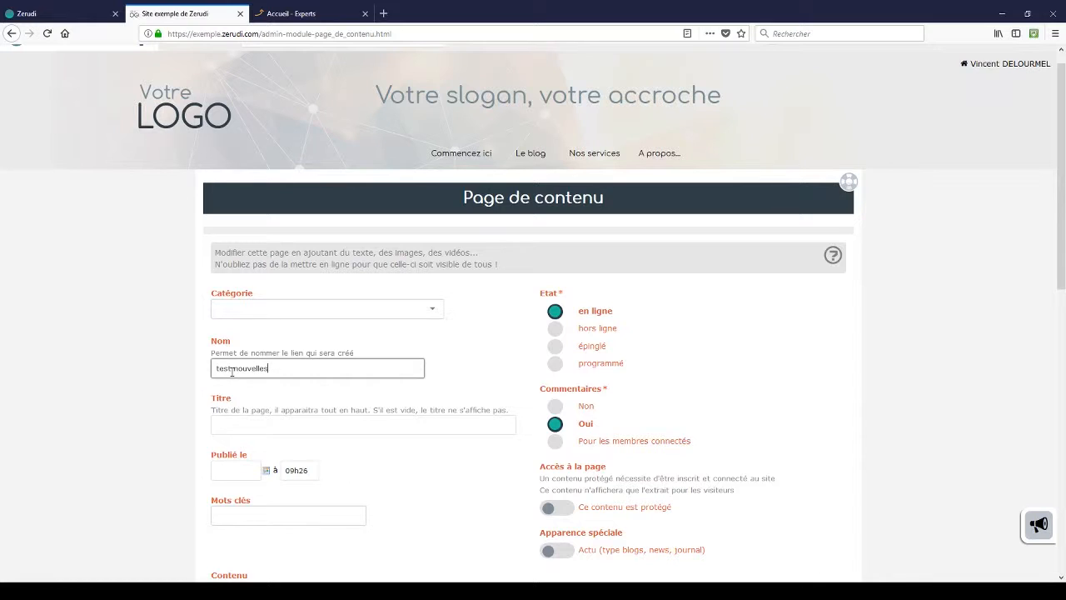
pyautogui.scroll(-3, 140, 397)
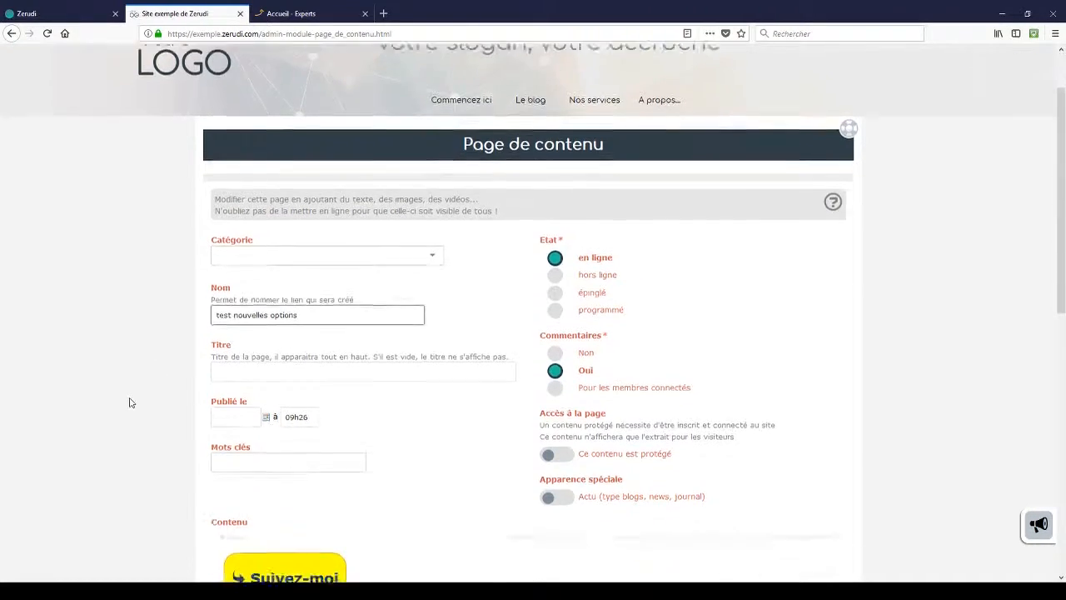
pyautogui.scroll(-10, 177, 396)
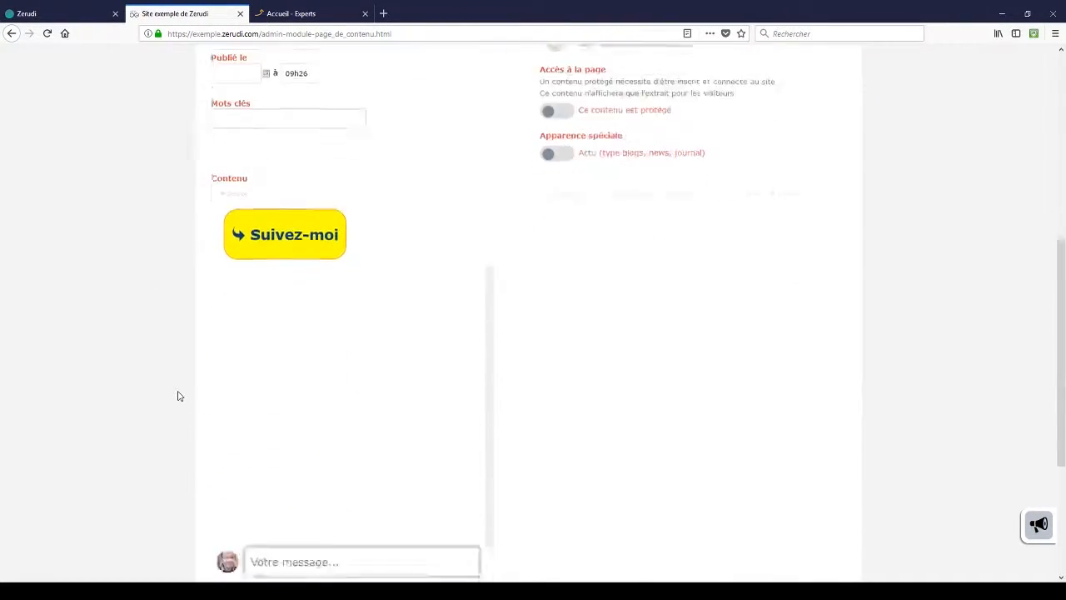
pyautogui.click(225, 450)
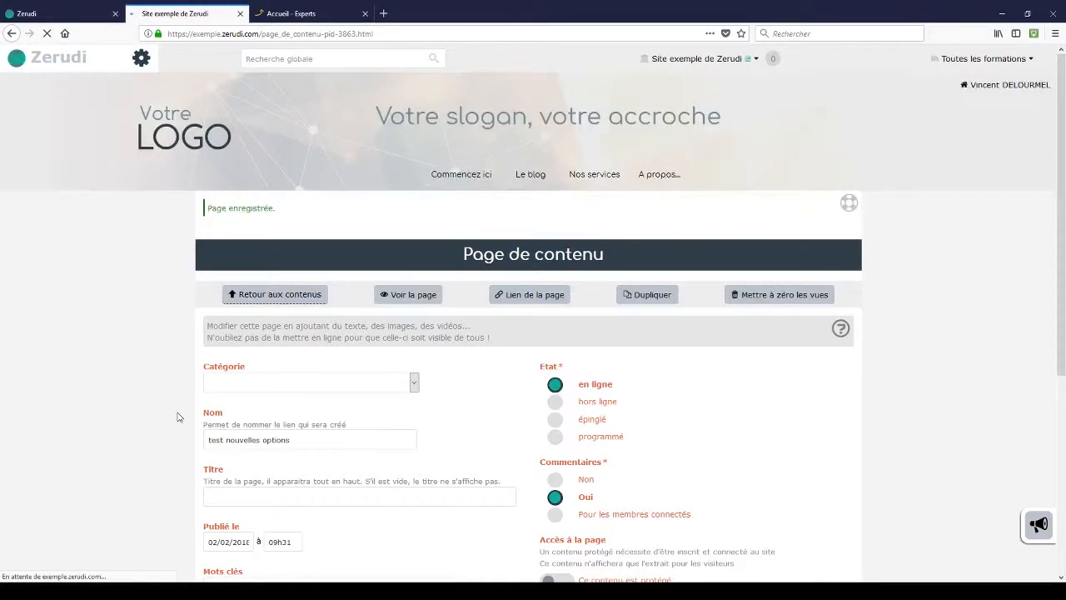
# Step: View the saved page on the site and send the message "<Bonjour" in its chat
pyautogui.click(414, 295)
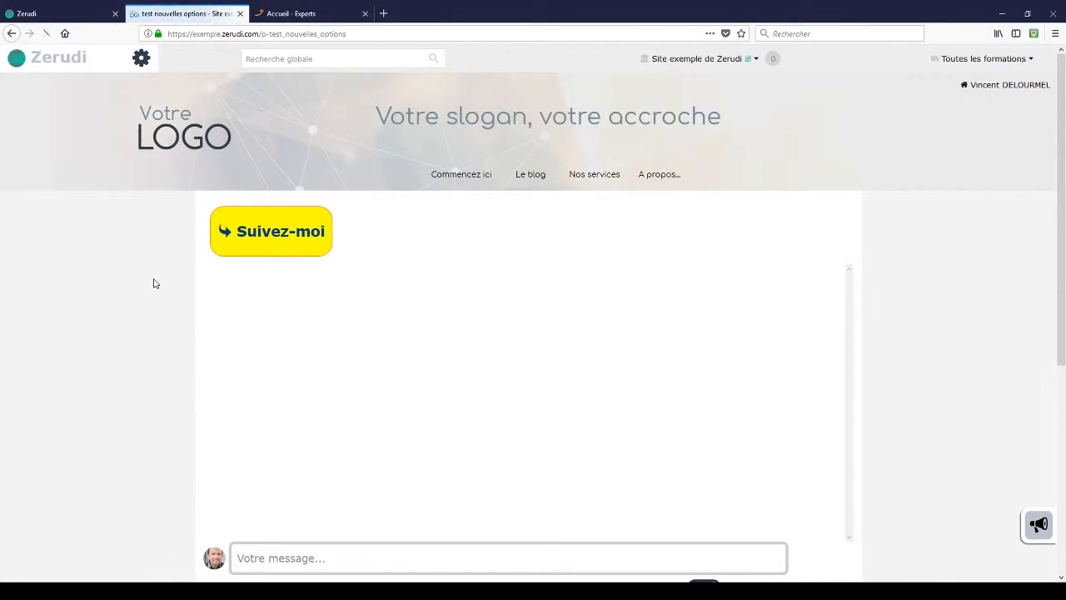
pyautogui.scroll(-4, 170, 374)
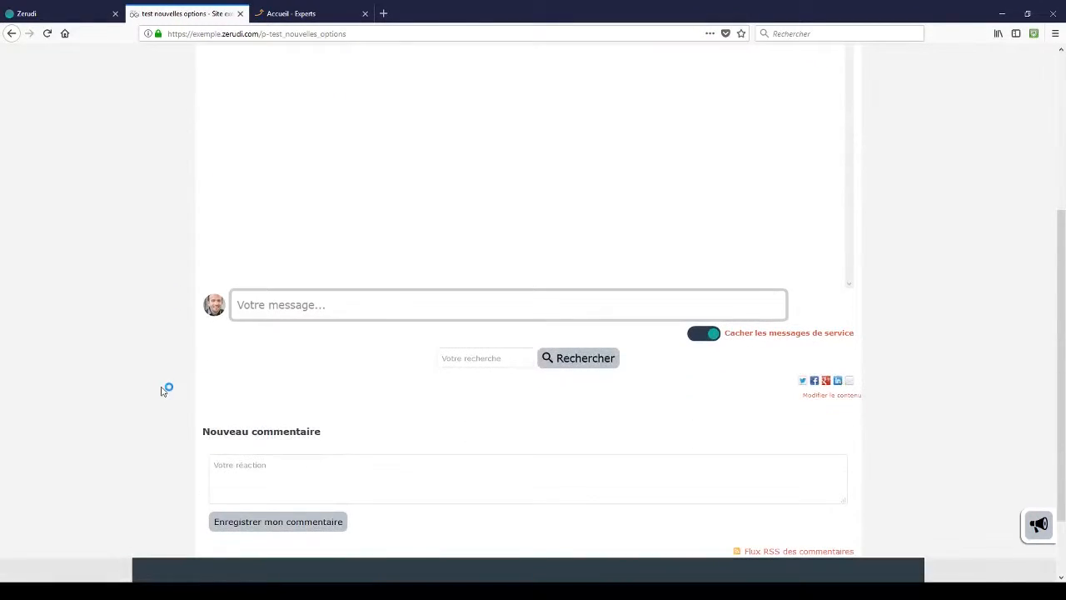
pyautogui.click(251, 315)
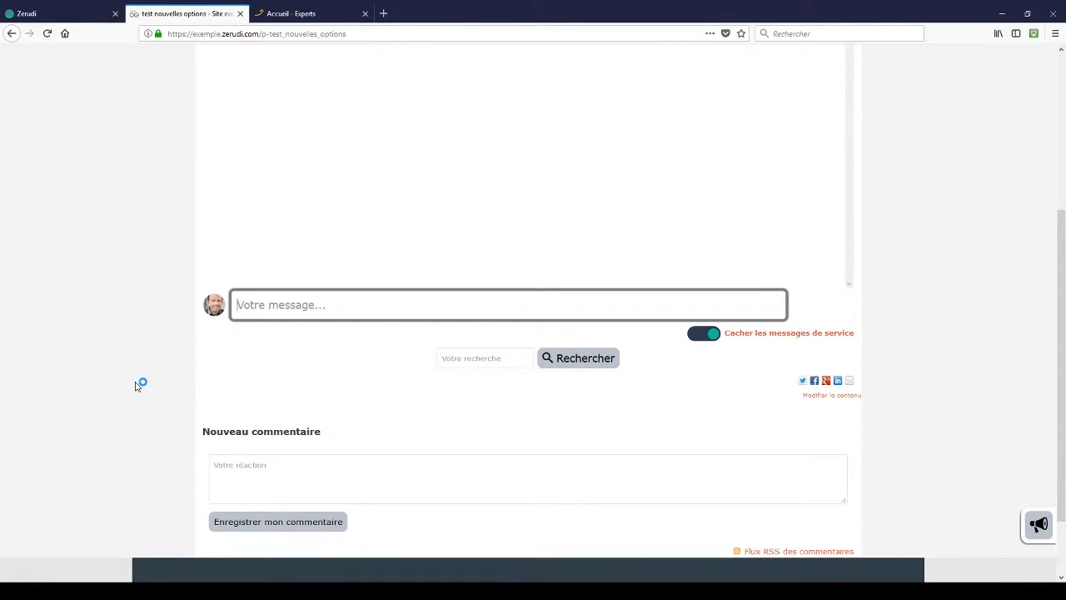
pyautogui.write('<Bonjour')
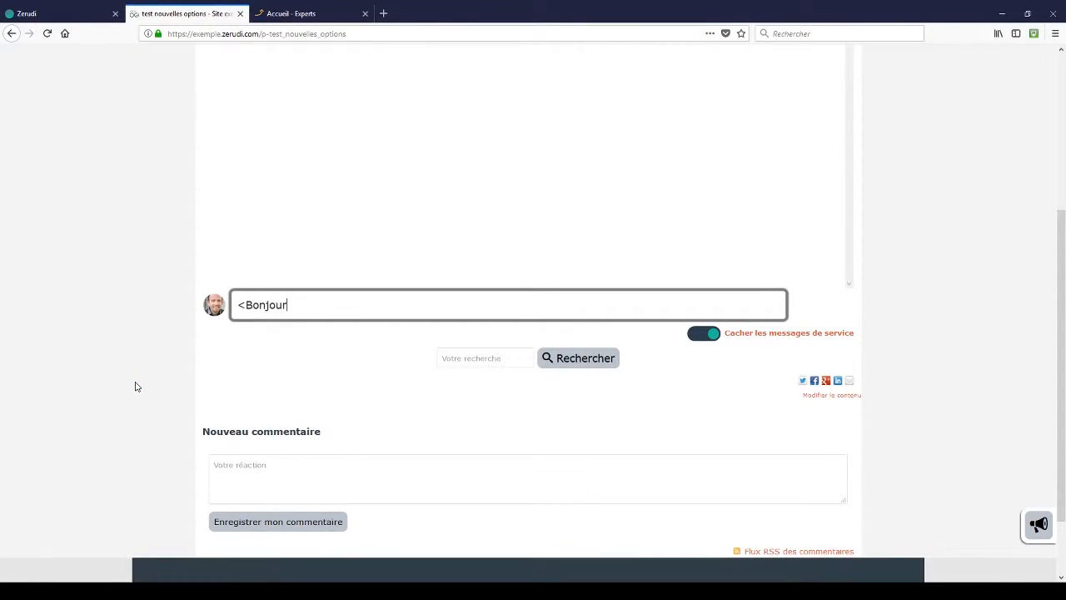
pyautogui.press('Return')
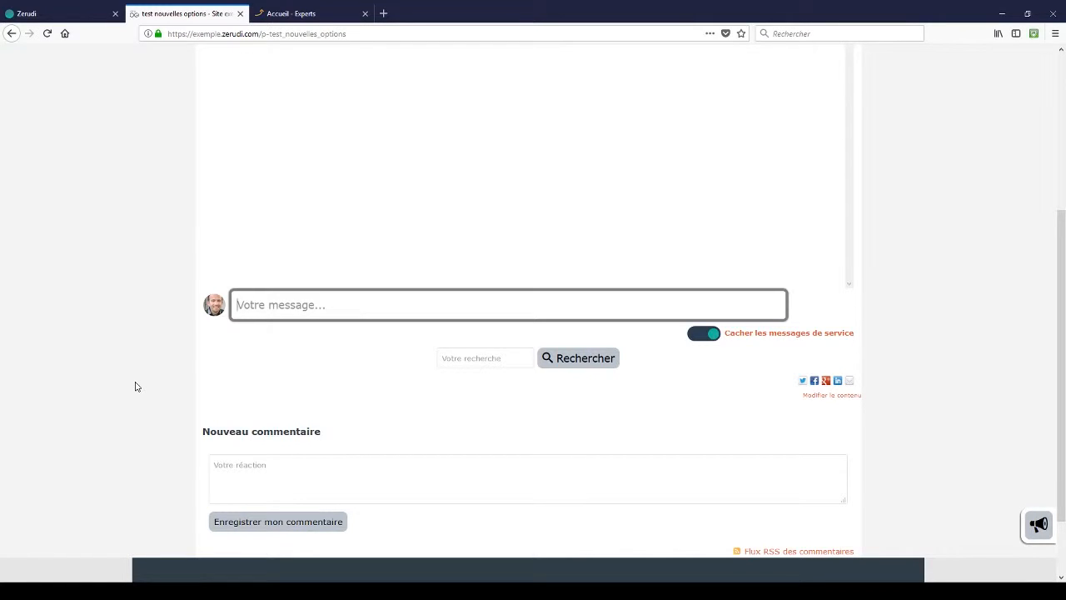
# Step: Send a second chat message reading "Comment allez vous ?"
pyautogui.scroll(3, 136, 386)
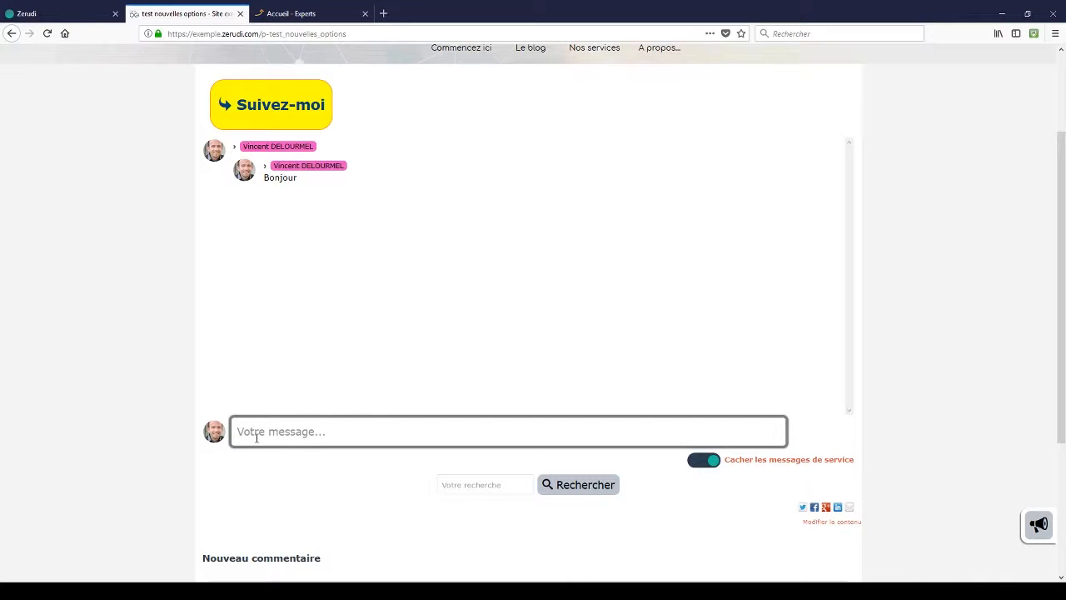
pyautogui.write('Comment allez vous ?')
pyautogui.press('Return')
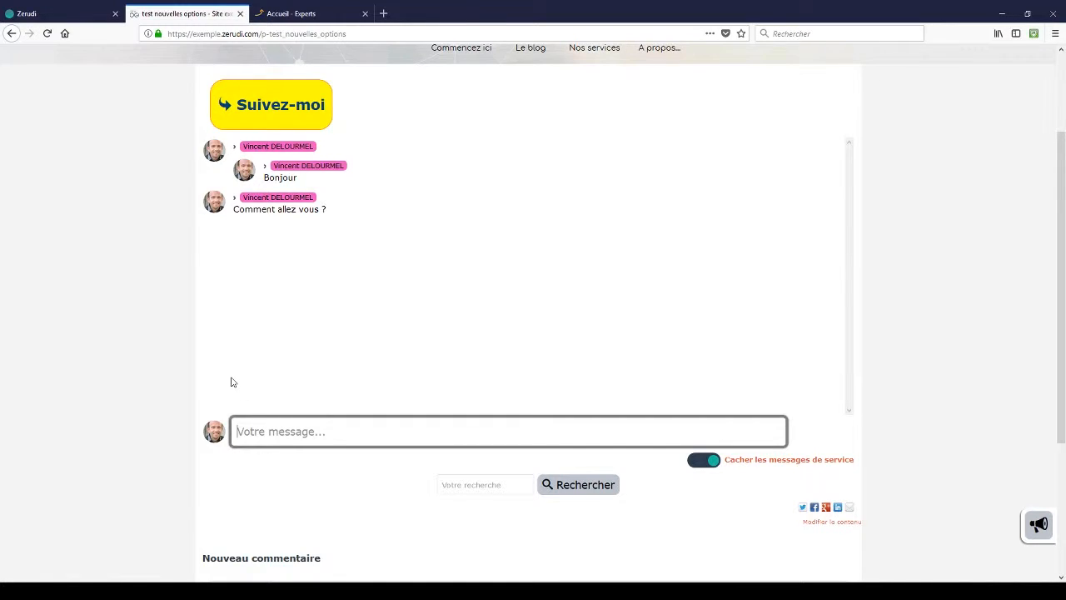
# Step: Open the site's page management in a separate tab and check which pages the Le blog category contains
pyautogui.click(473, 483)
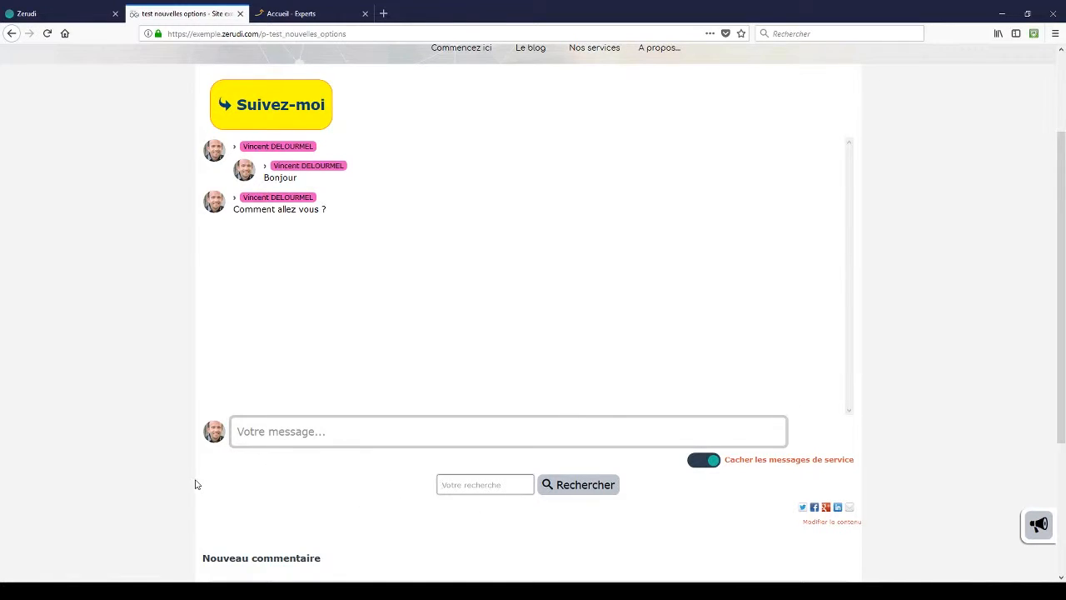
pyautogui.scroll(3, 196, 484)
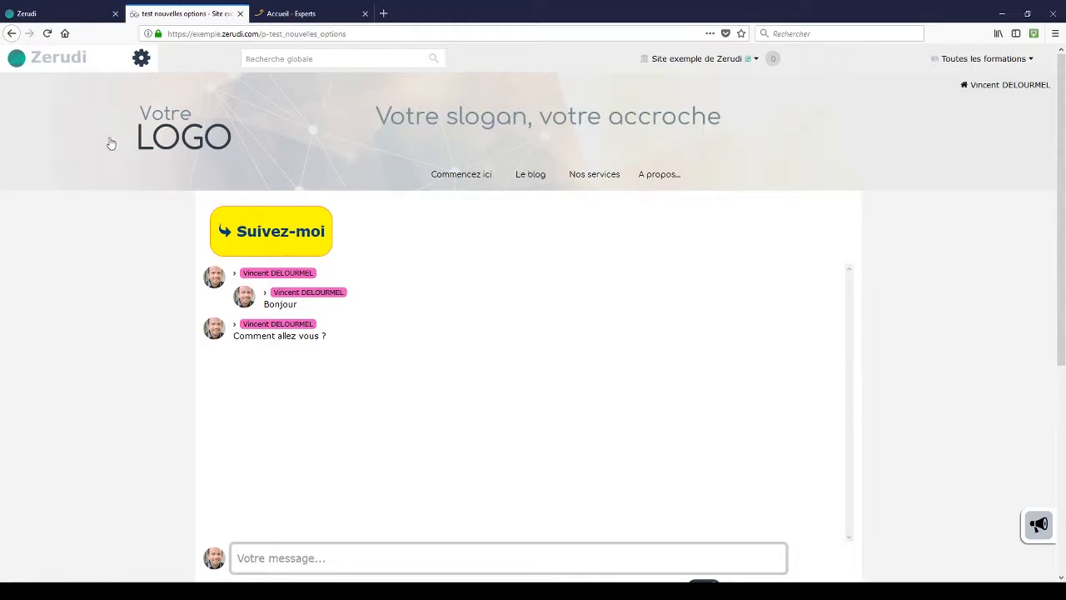
pyautogui.scroll(-3, 135, 370)
pyautogui.scroll(3, 136, 371)
pyautogui.click(141, 66)
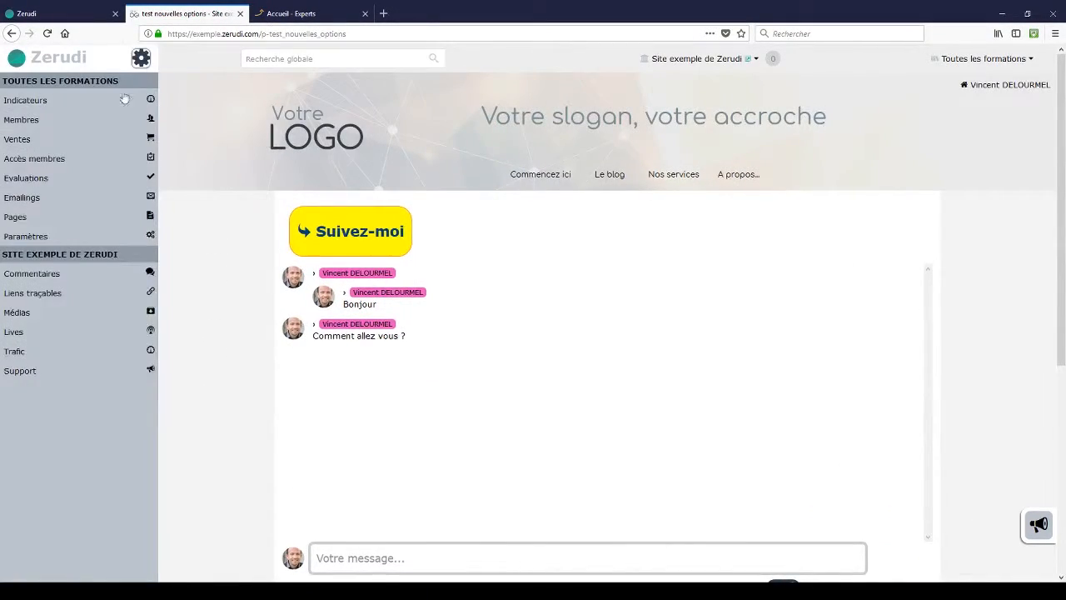
pyautogui.click(12, 218)
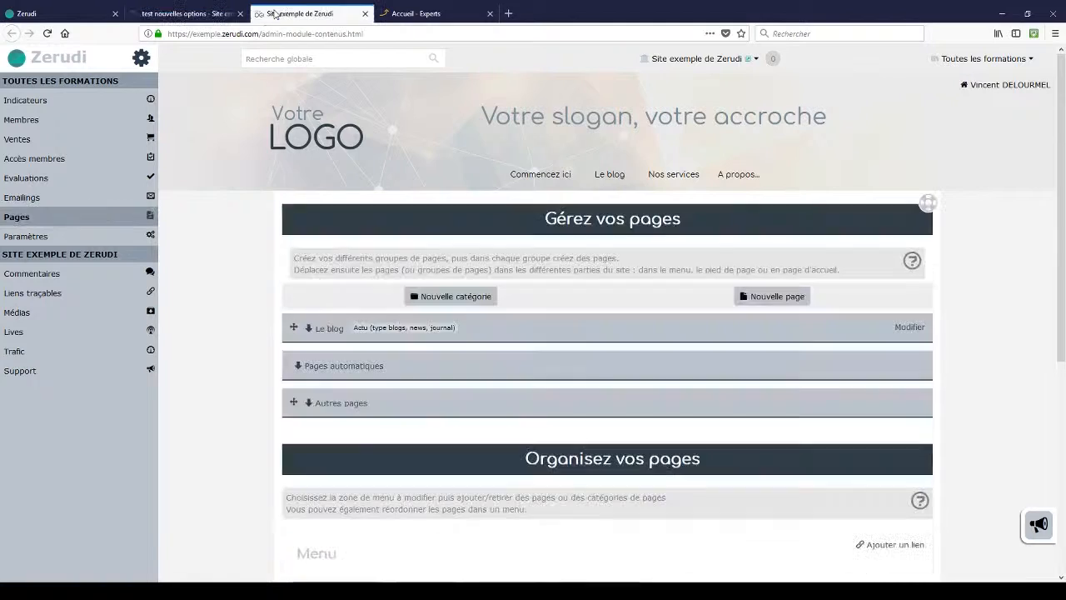
pyautogui.click(330, 331)
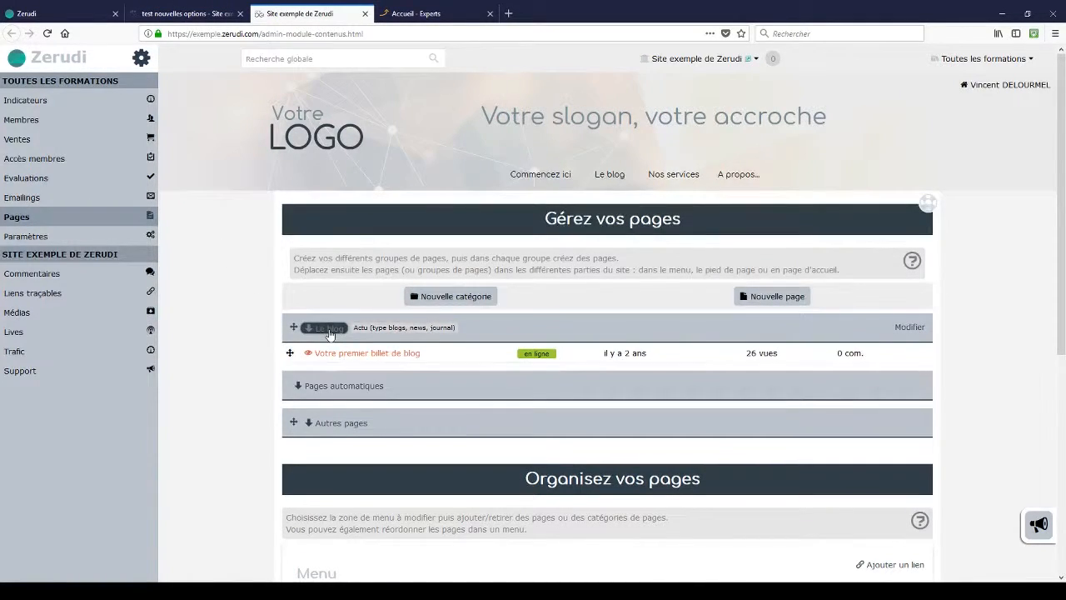
pyautogui.click(330, 334)
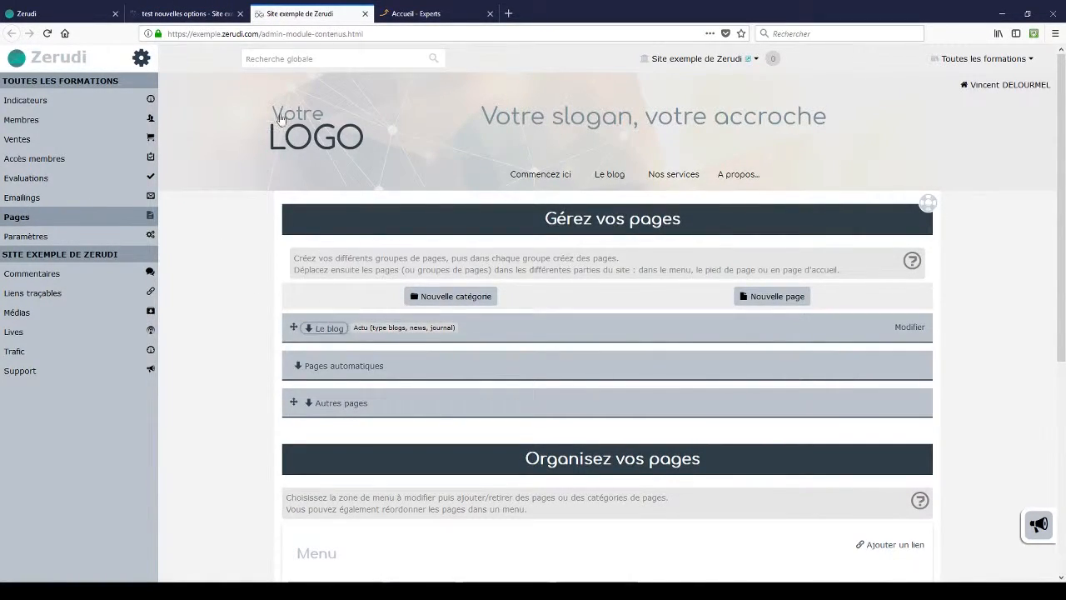
# Step: Return to the test page, search for "premier" with its search block and look through the results
pyautogui.click(198, 15)
pyautogui.scroll(-5, 200, 327)
pyautogui.click(543, 357)
pyautogui.write('pre')
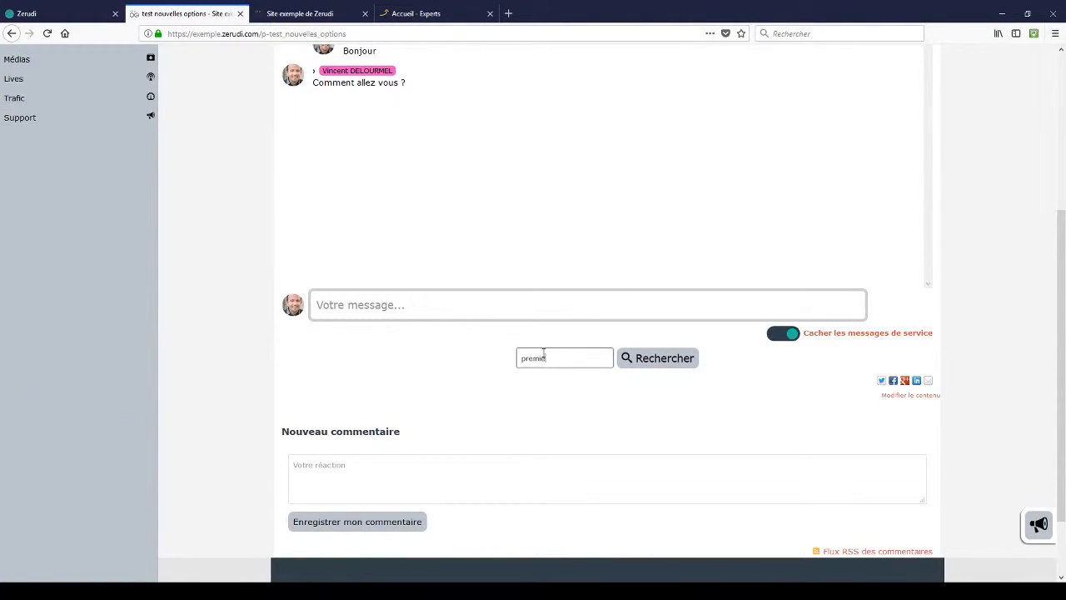
pyautogui.write('mier')
pyautogui.click(675, 367)
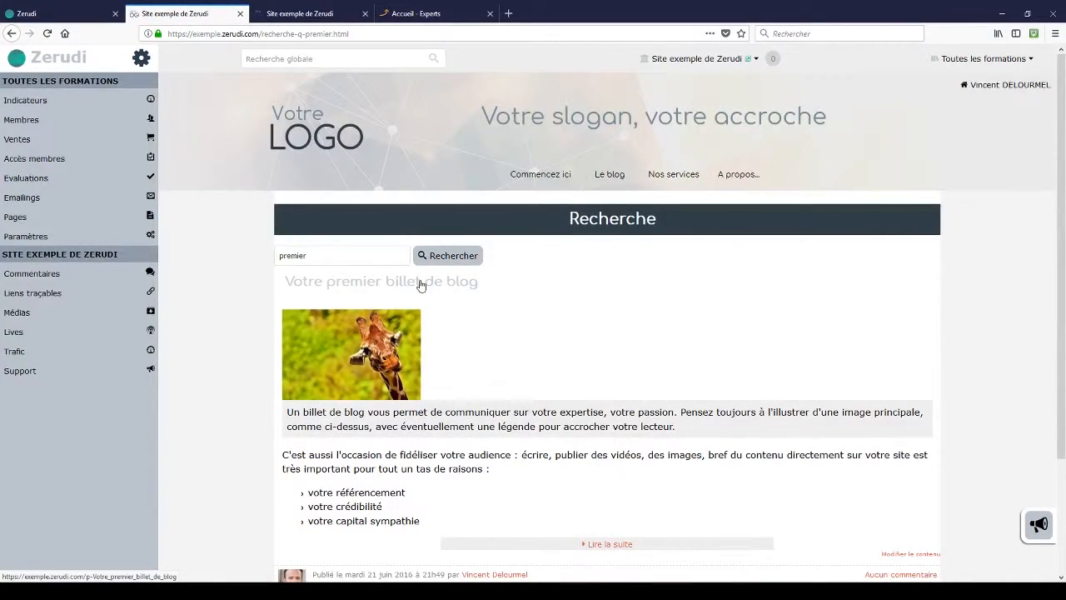
pyautogui.scroll(-3, 214, 443)
pyautogui.scroll(3, 214, 443)
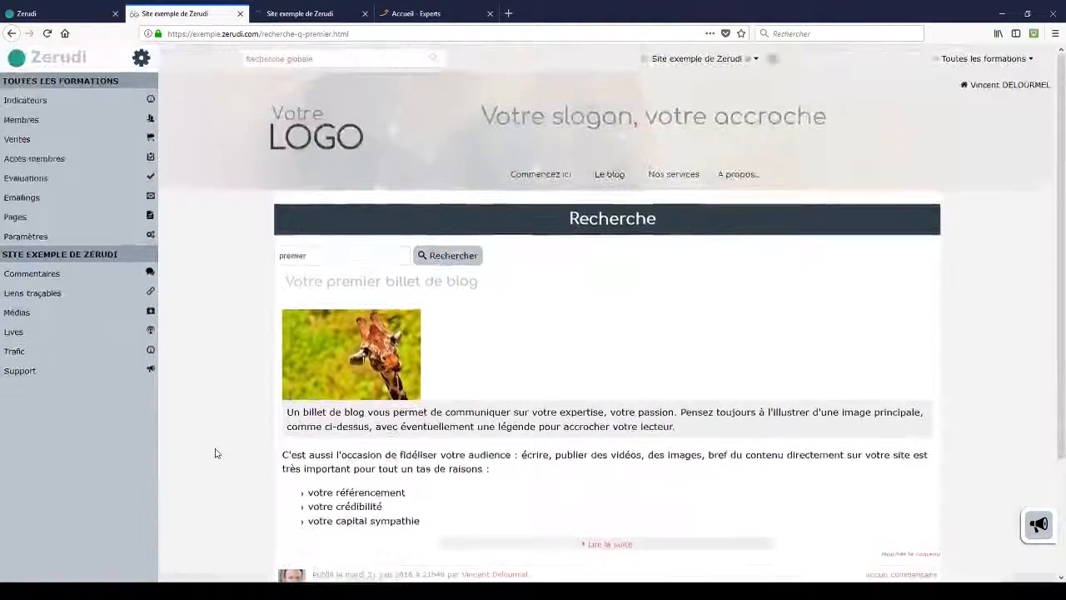